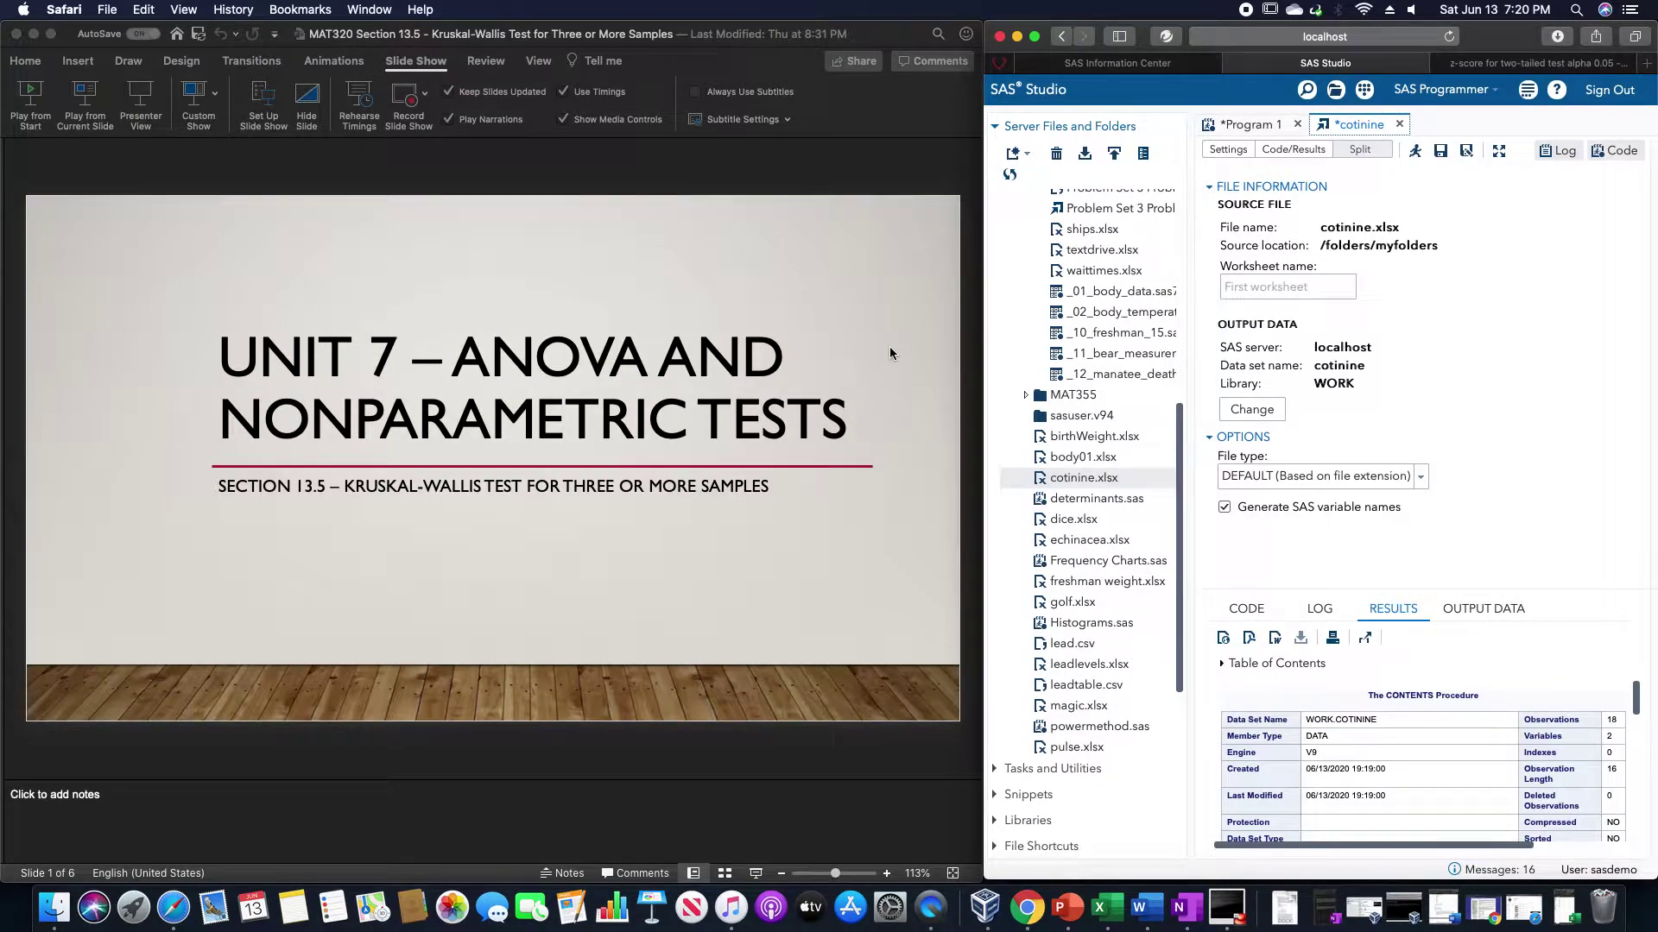
- Bring PowerPoint forward and scroll to slide 2, the Kruskal-Wallis Test definition and notation slide
{"action": "left_click", "coordinate": [260, 787]}
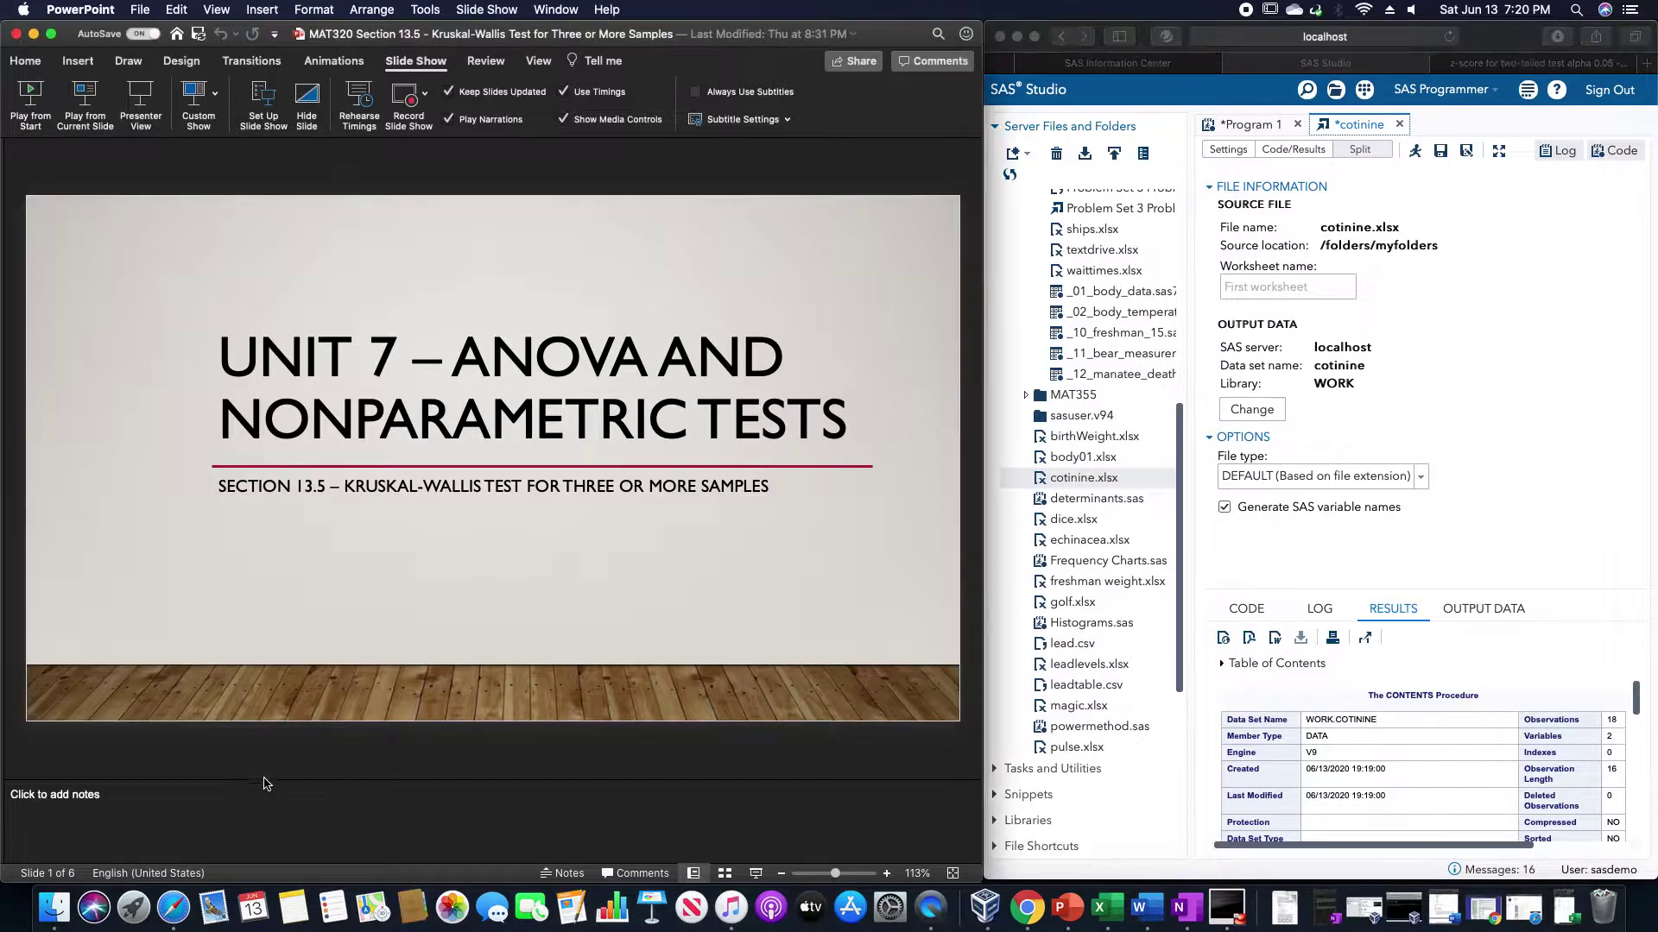
{"action": "scroll", "coordinate": [245, 728], "scroll_direction": "down", "scroll_amount": 2}
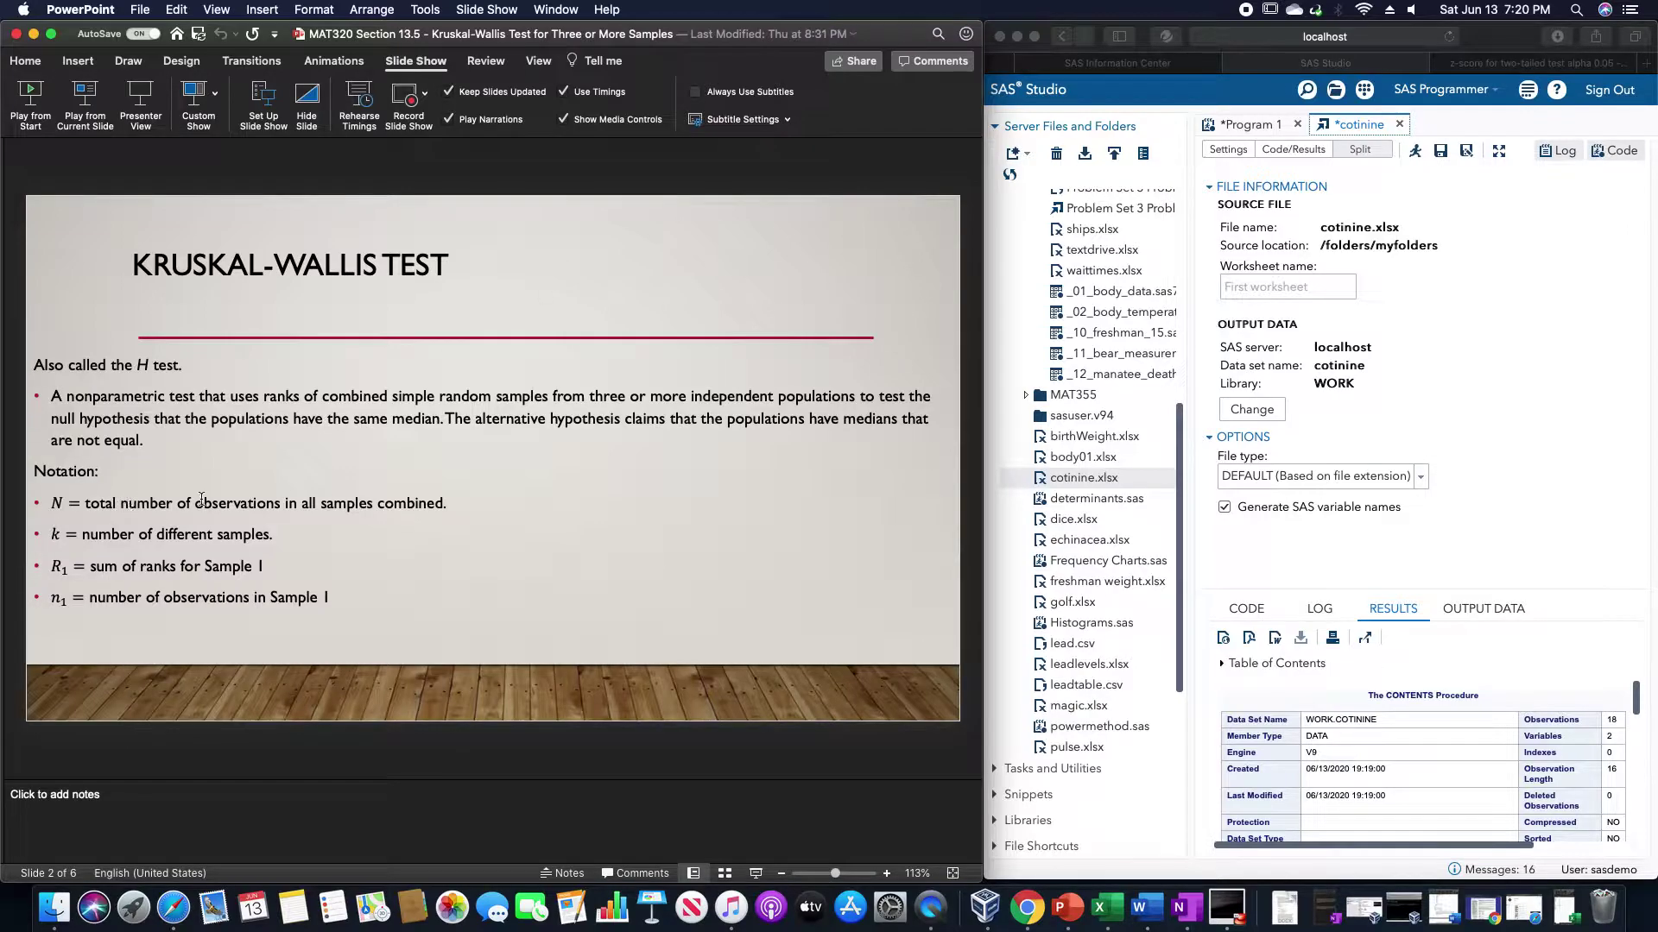
- Show the Draw ribbon pens and advance to slide 3 with the hypotheses and H statistic
{"action": "left_click", "coordinate": [129, 66]}
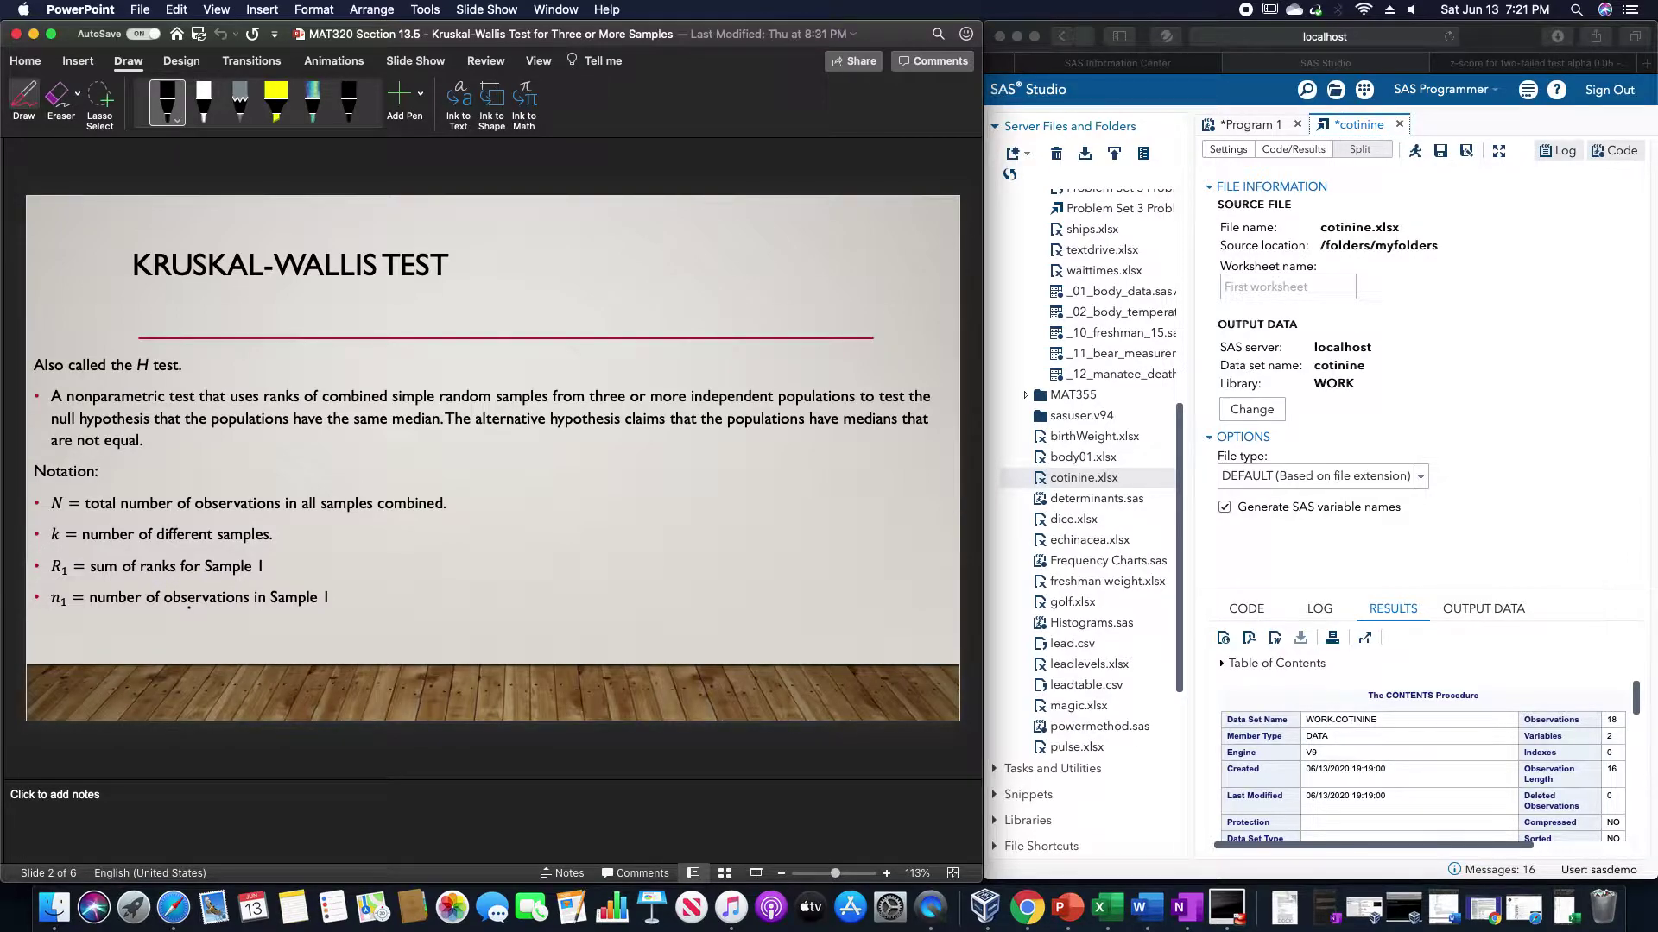
{"action": "key", "text": "Down"}
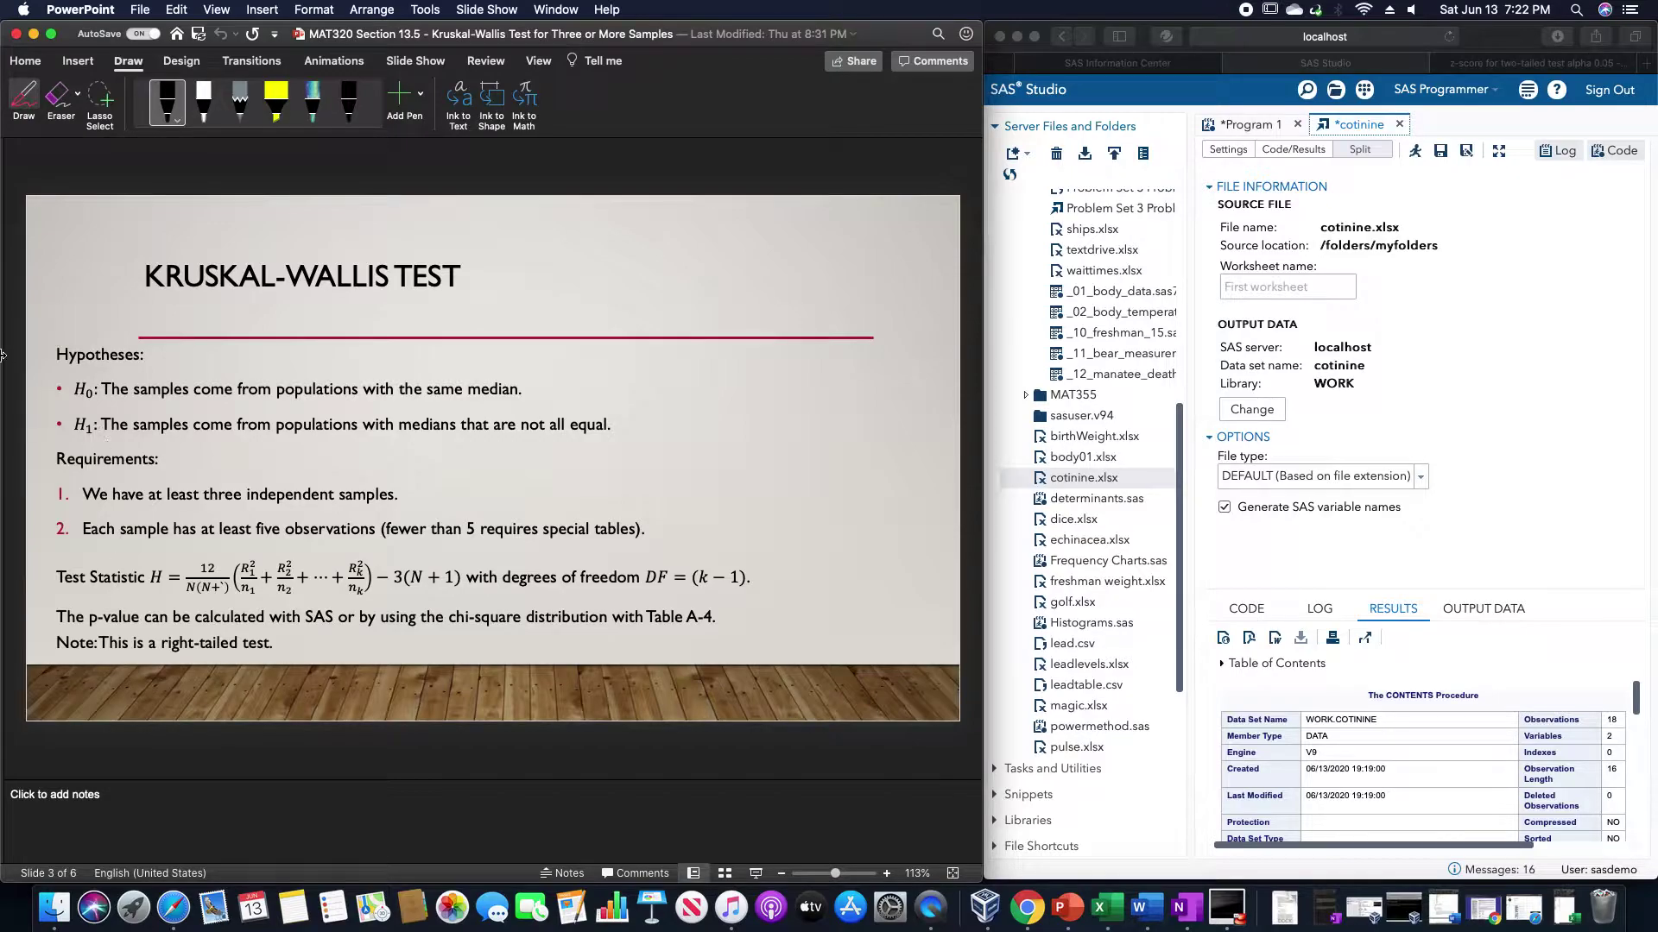
- Stop drawing and insert the missing 1 so the H formula denominator reads N(N+1)
{"action": "left_click", "coordinate": [24, 96]}
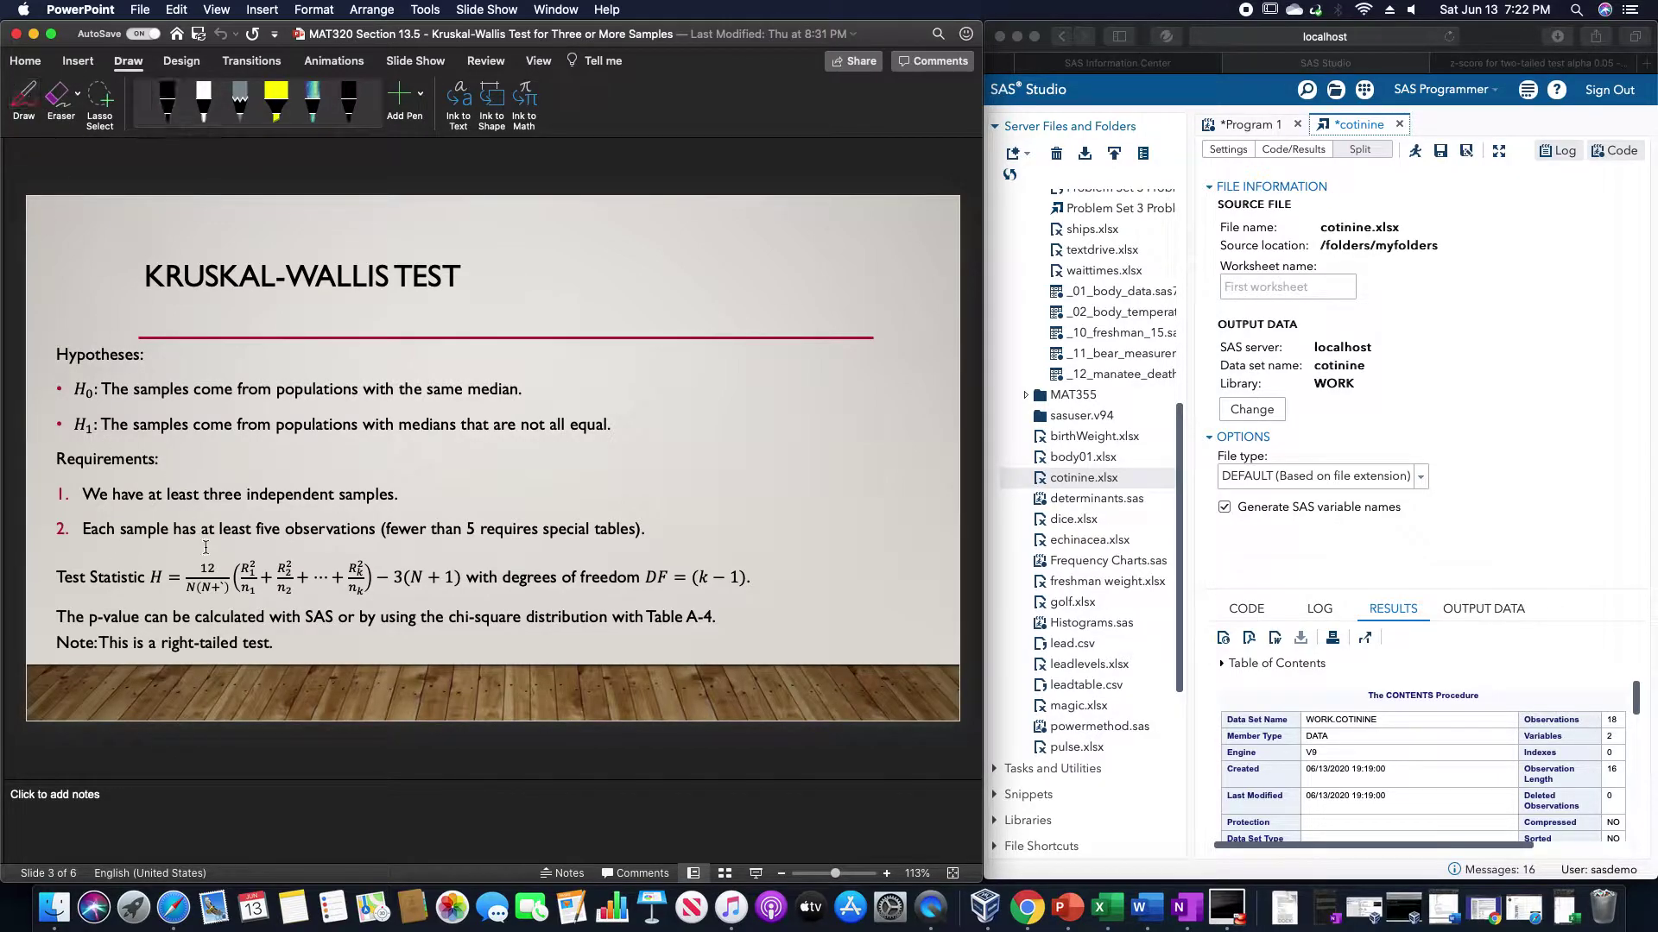
{"action": "left_click", "coordinate": [221, 583]}
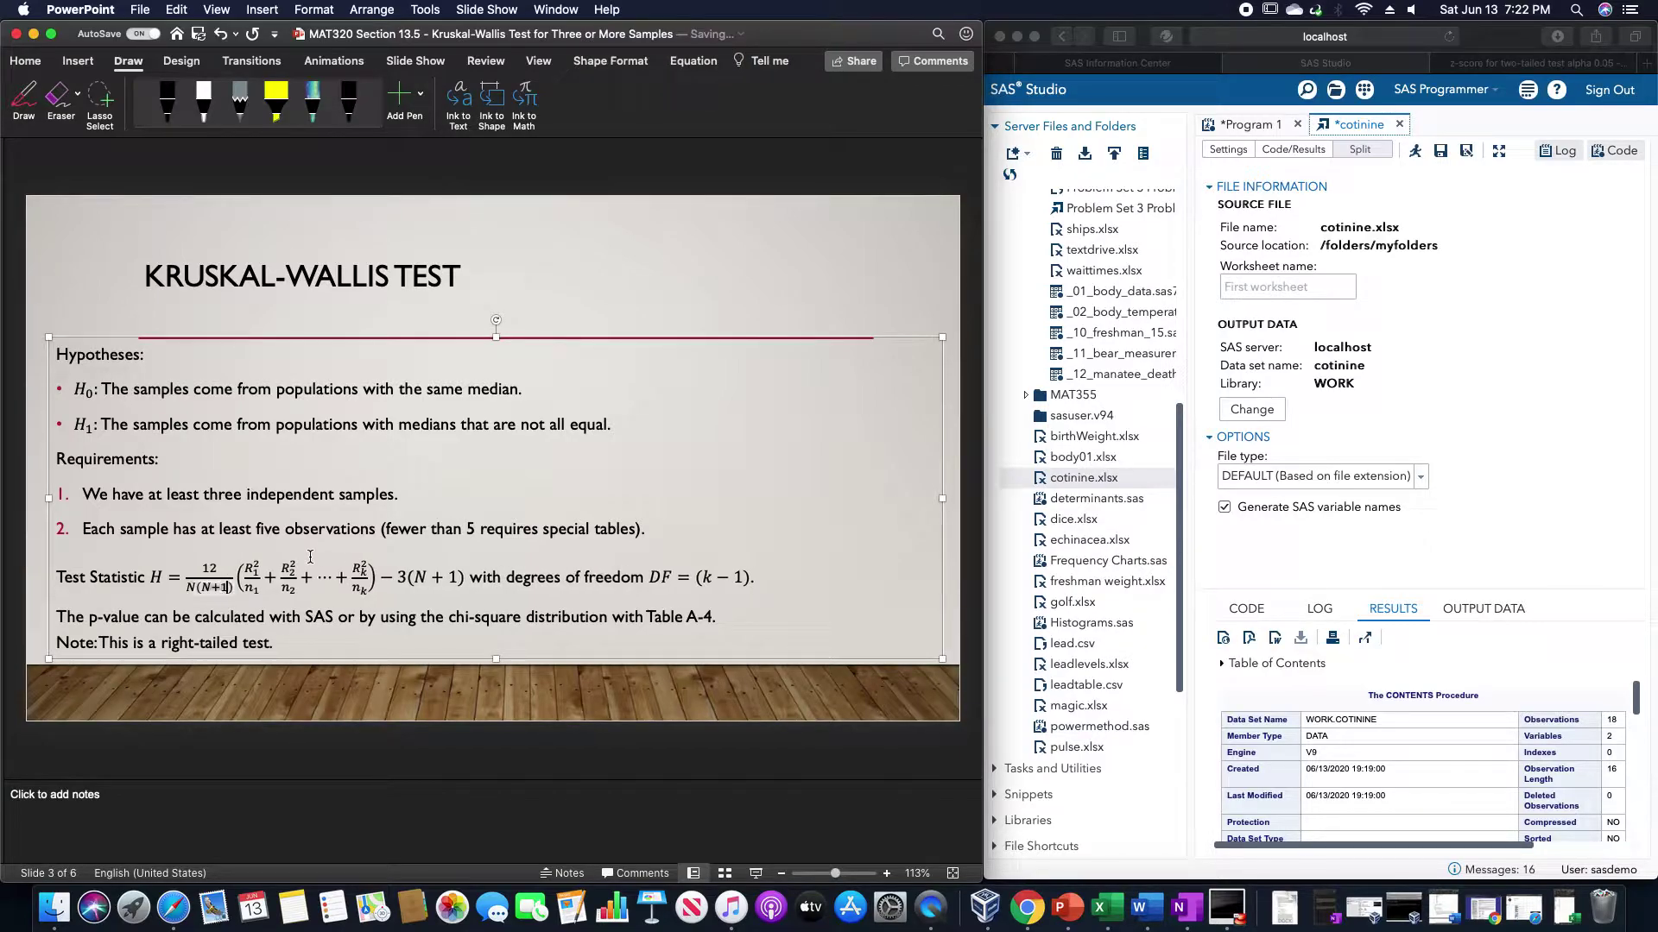
{"action": "type", "text": "1"}
{"action": "left_click", "coordinate": [310, 537]}
{"action": "left_click", "coordinate": [656, 238]}
- Advance past both procedure slides to slide 6, Example 1, with cotinine Table 13-5
{"action": "key", "text": "Down"}
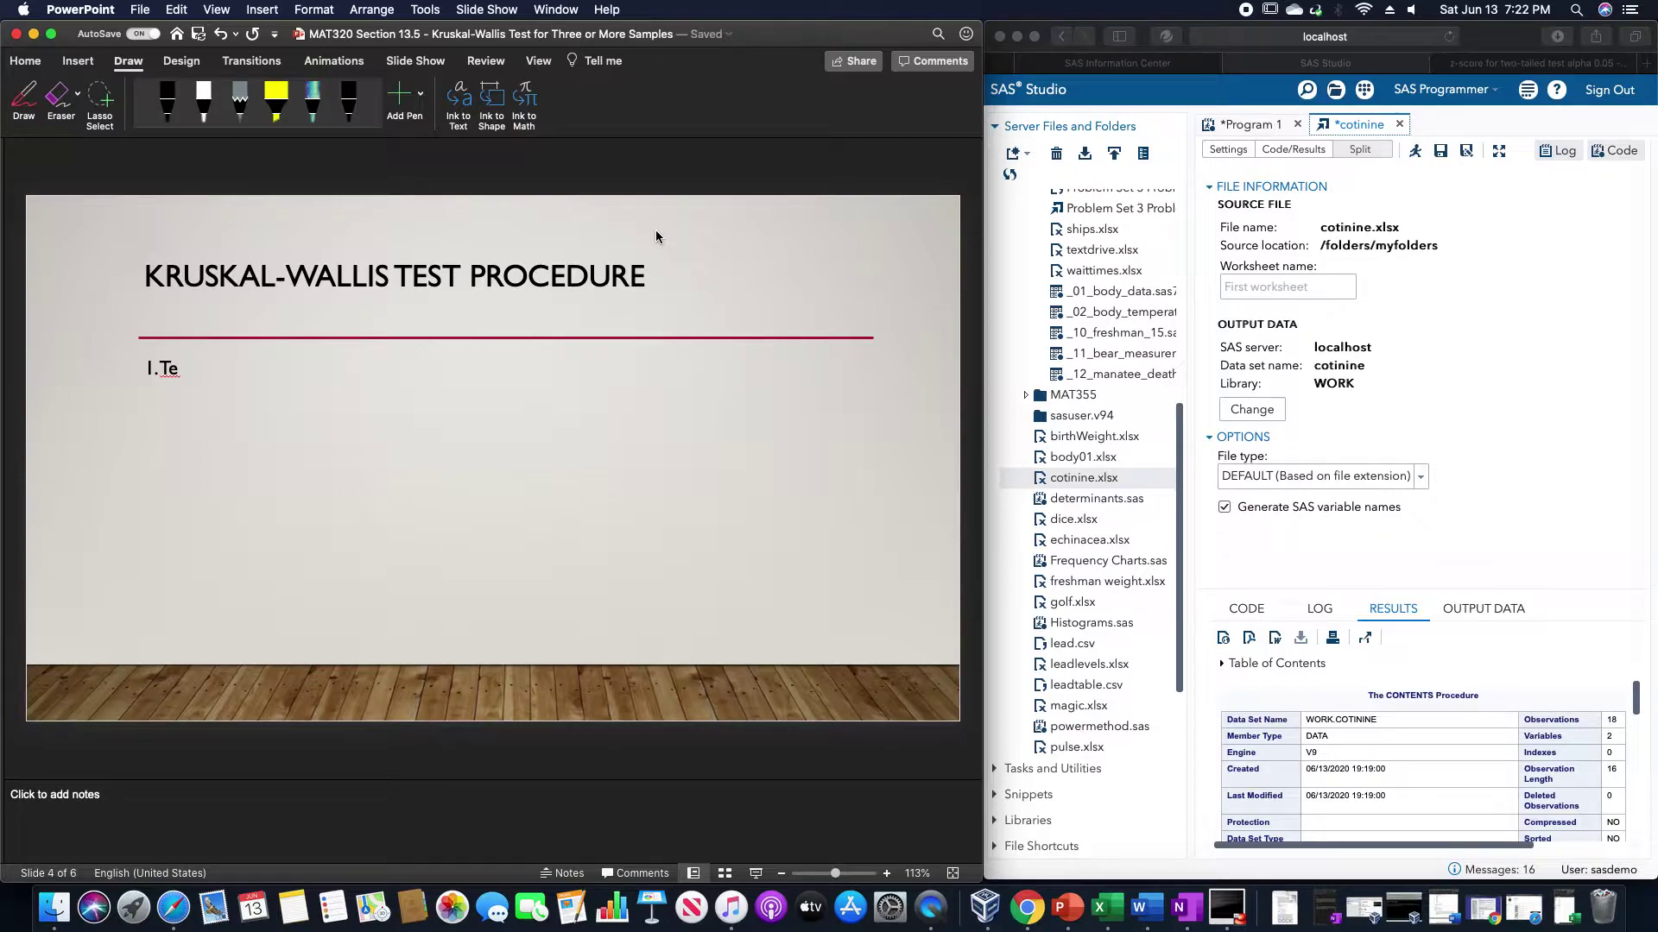
{"action": "key", "text": "Down"}
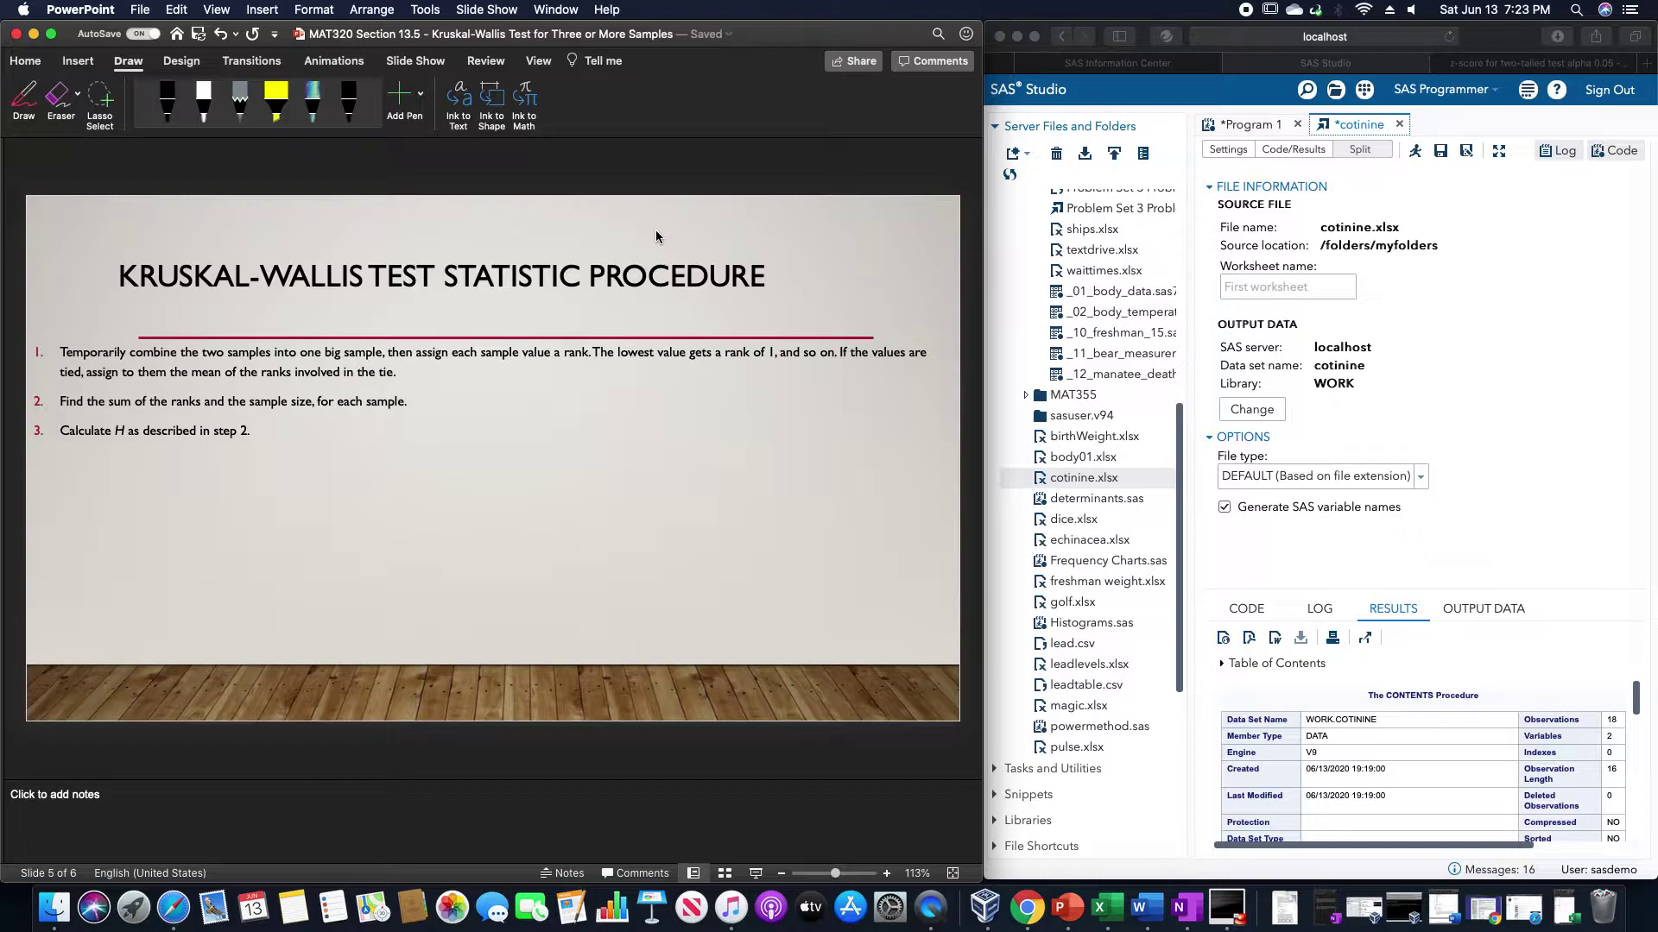
{"action": "key", "text": "Down"}
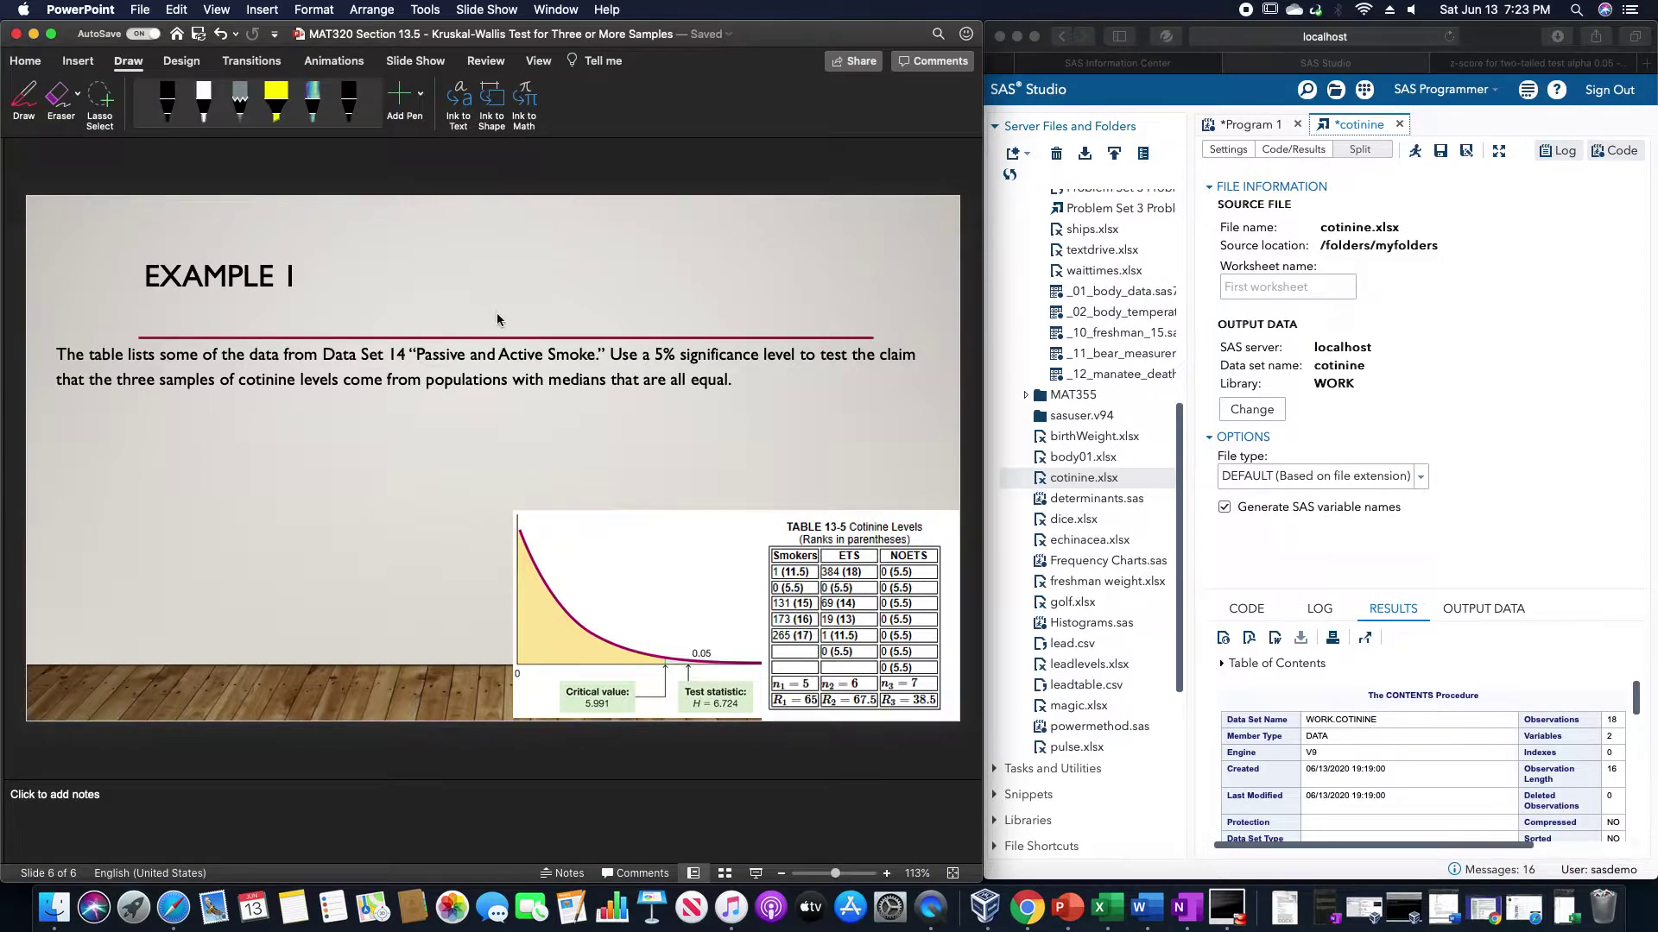
- Select the black pen and briefly check the cotinine spreadsheet before minimising it again
{"action": "left_click", "coordinate": [33, 101]}
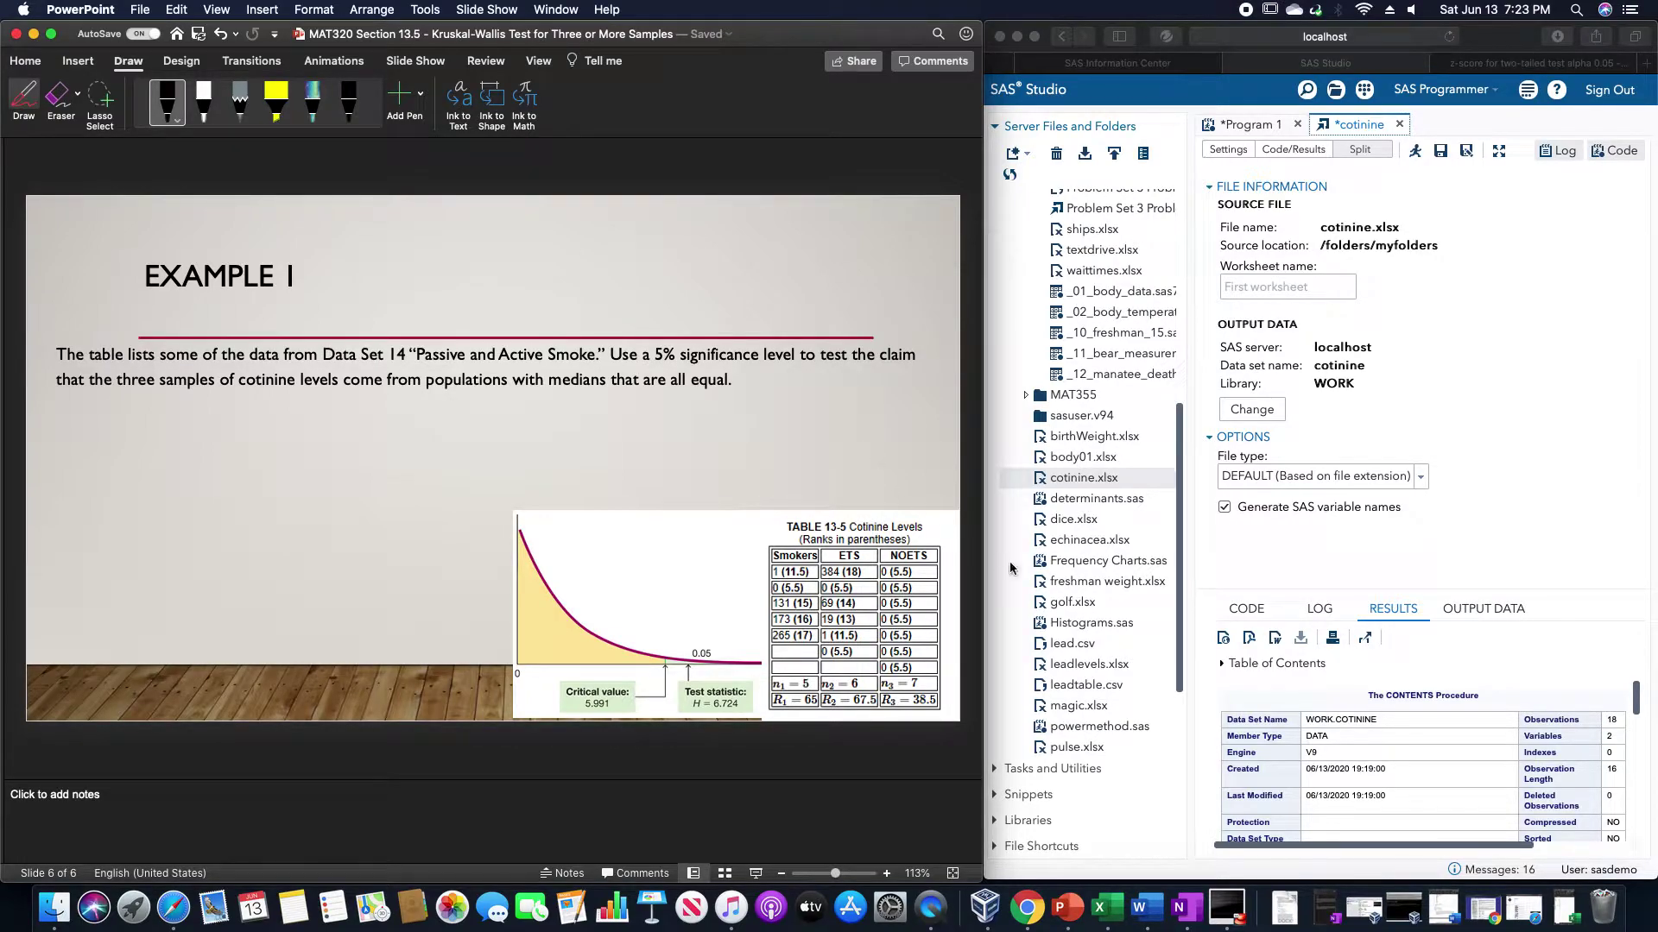
{"action": "left_click", "coordinate": [1577, 921]}
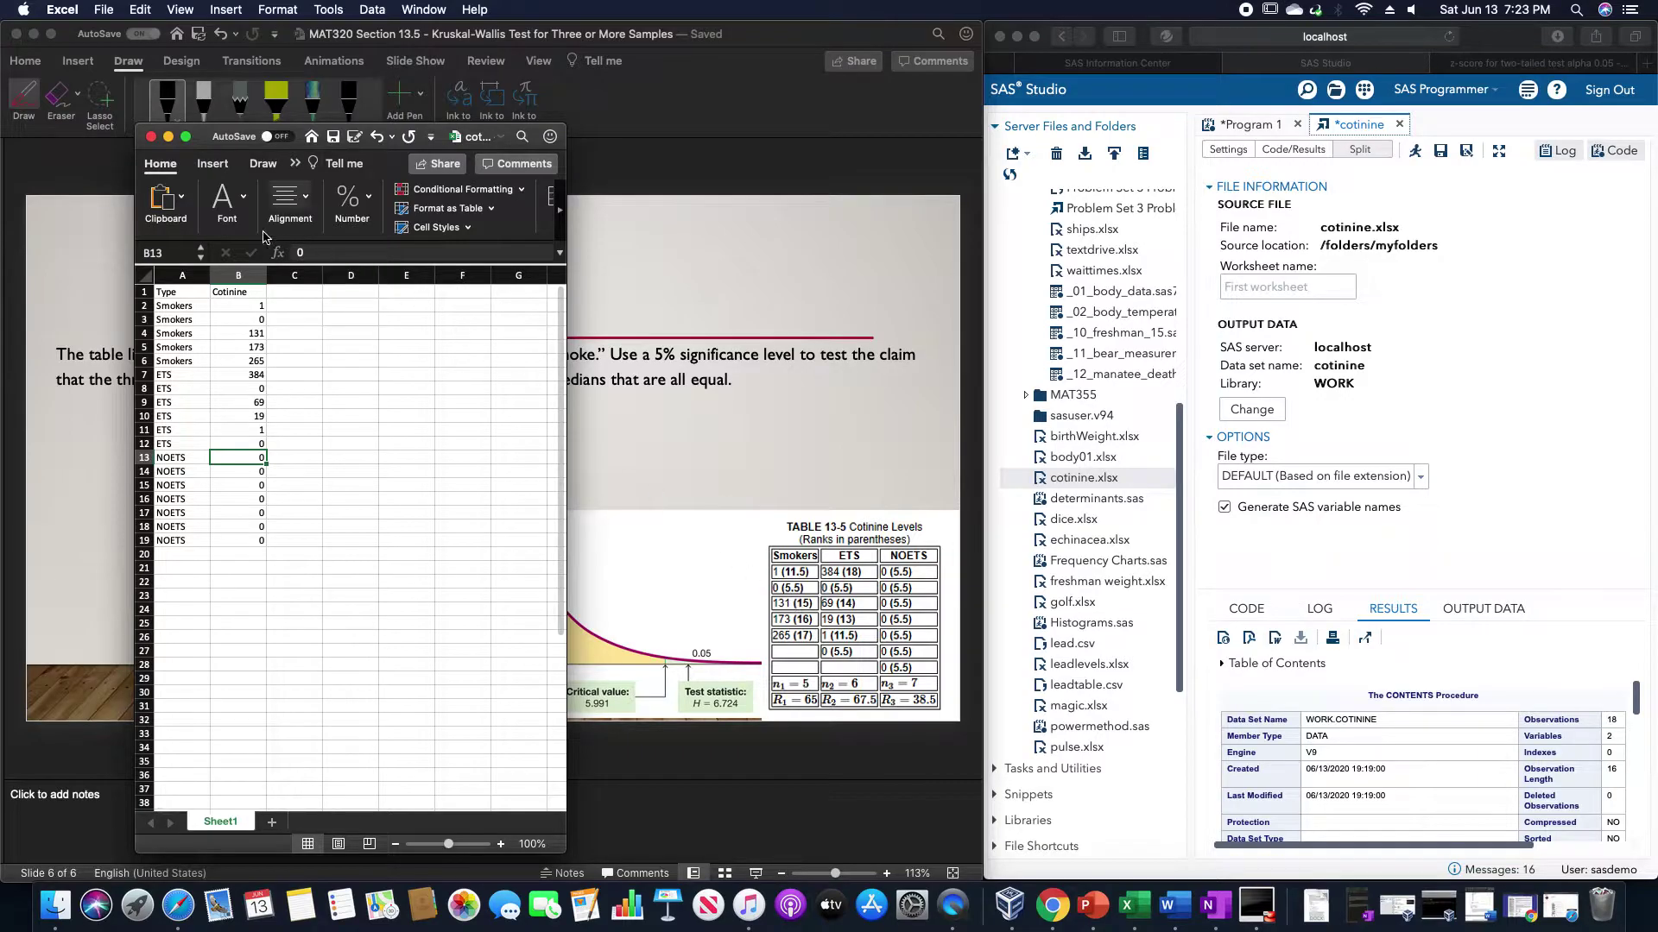
{"action": "left_click", "coordinate": [170, 138]}
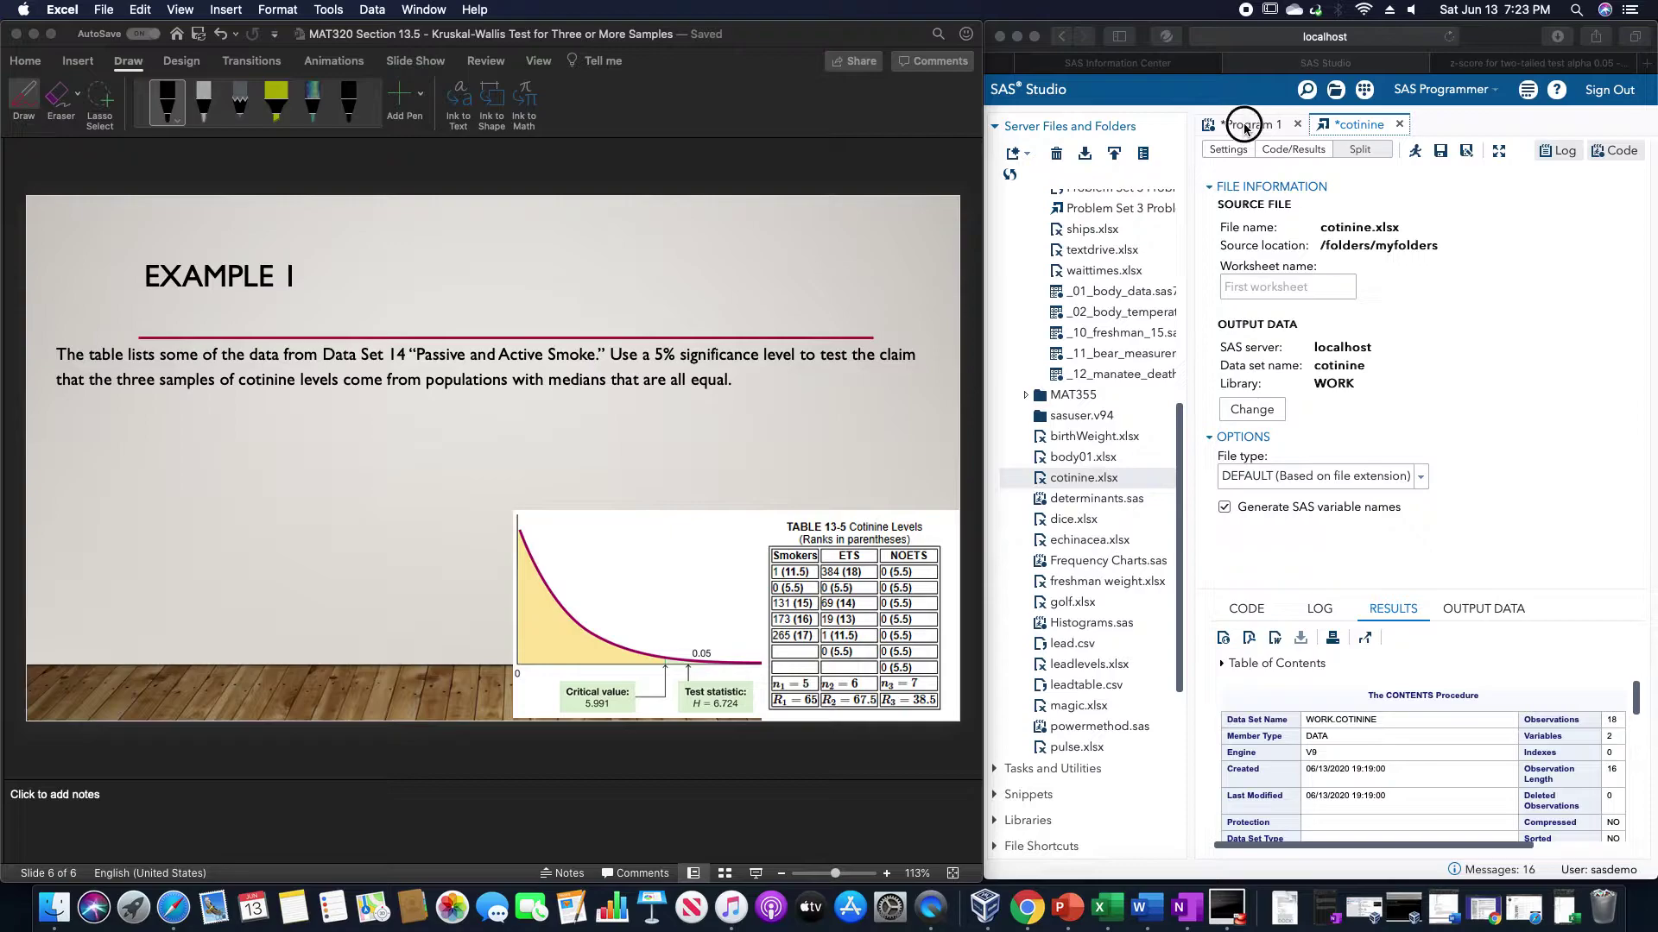
- Maximise the Program 1 editor and run the NPAR1WAY Wilcoxon code on the cotinine data
{"action": "double_click", "coordinate": [1244, 121]}
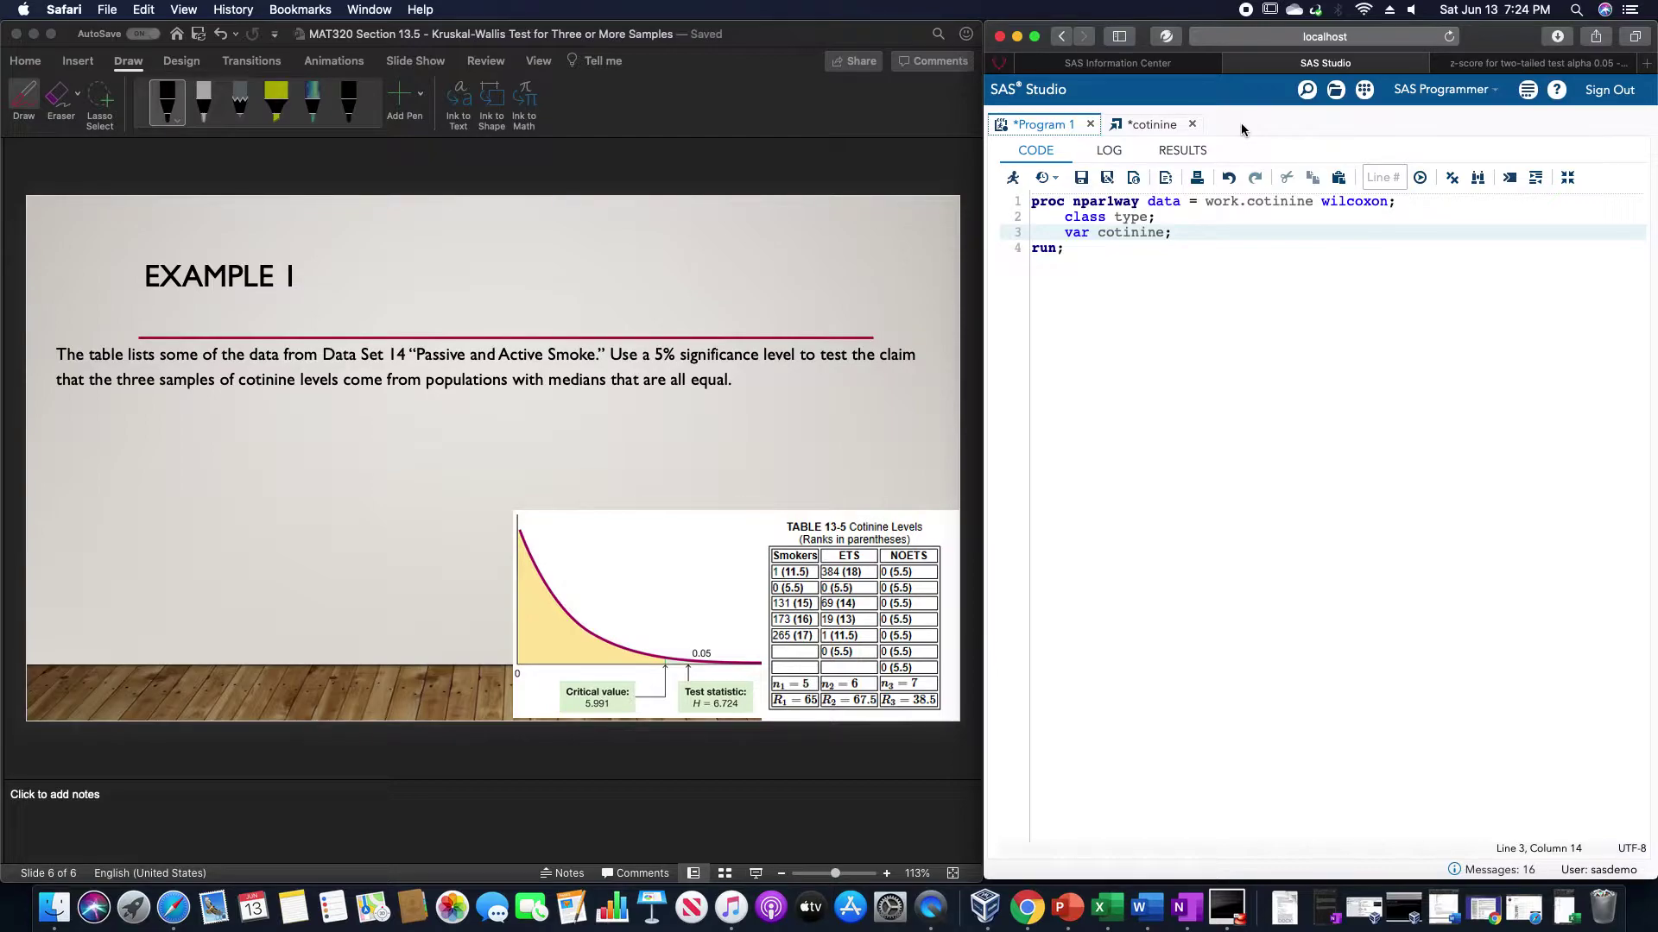
{"action": "left_click", "coordinate": [1017, 177]}
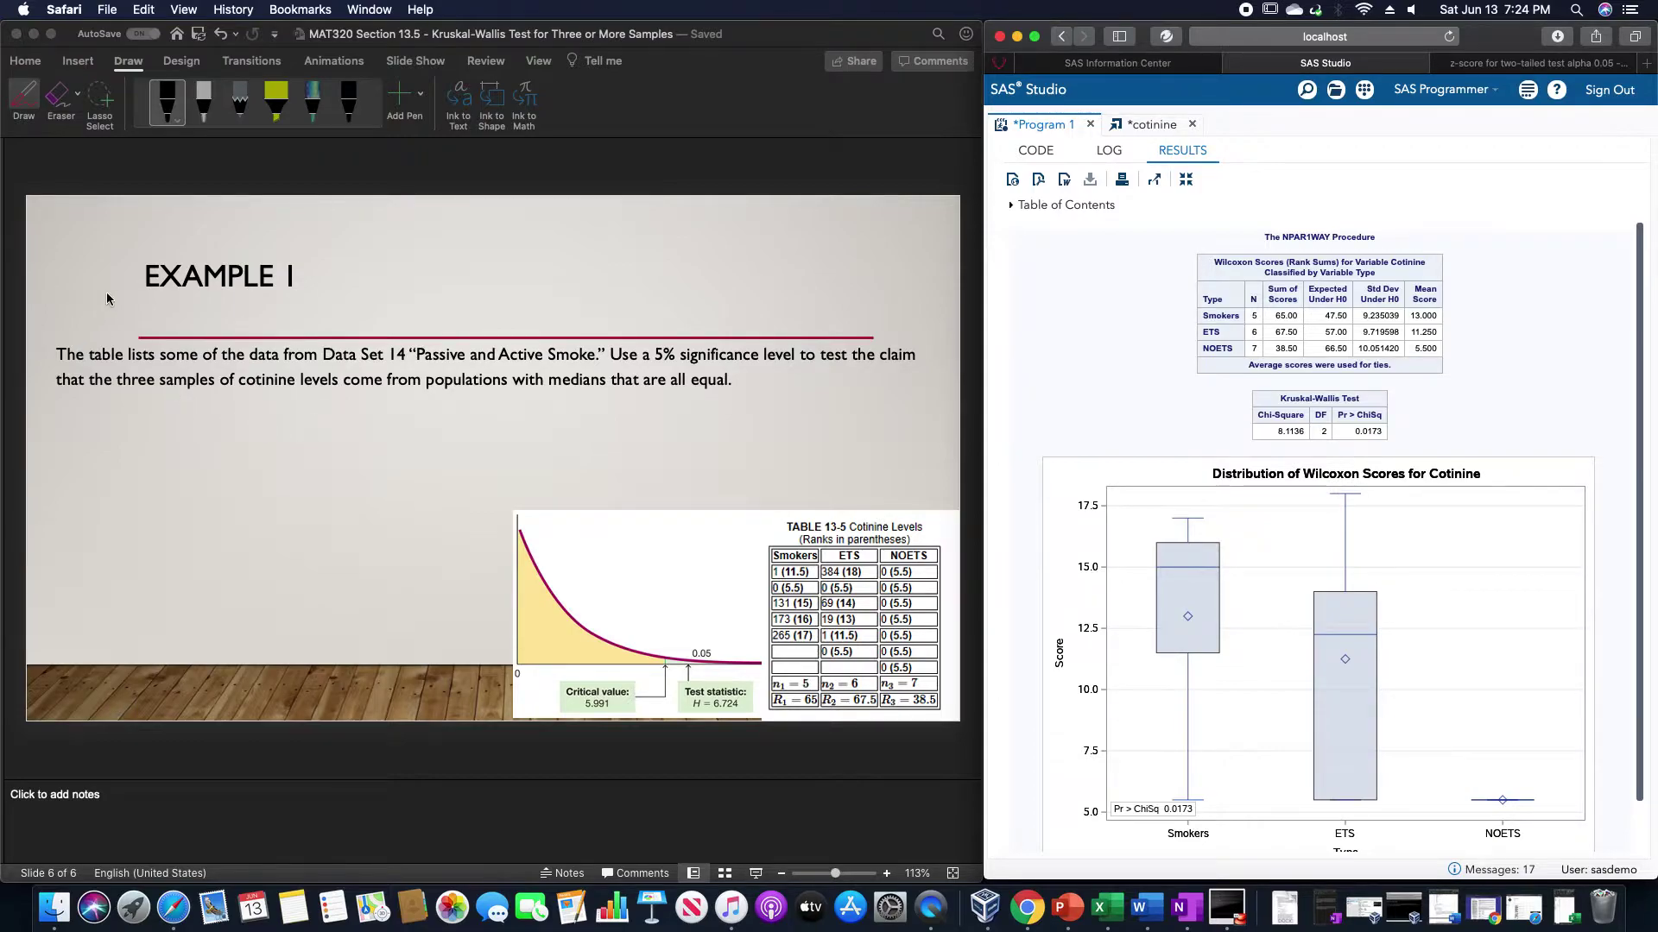
- Return to the Example 1 slide and ink a circled 1 at its top-left
{"action": "left_click", "coordinate": [31, 223]}
{"action": "mouse_move", "coordinate": [45, 217]}
{"action": "left_mouse_down"}
{"action": "mouse_move", "coordinate": [52, 245]}
{"action": "mouse_move", "coordinate": [62, 217]}
{"action": "left_mouse_up"}
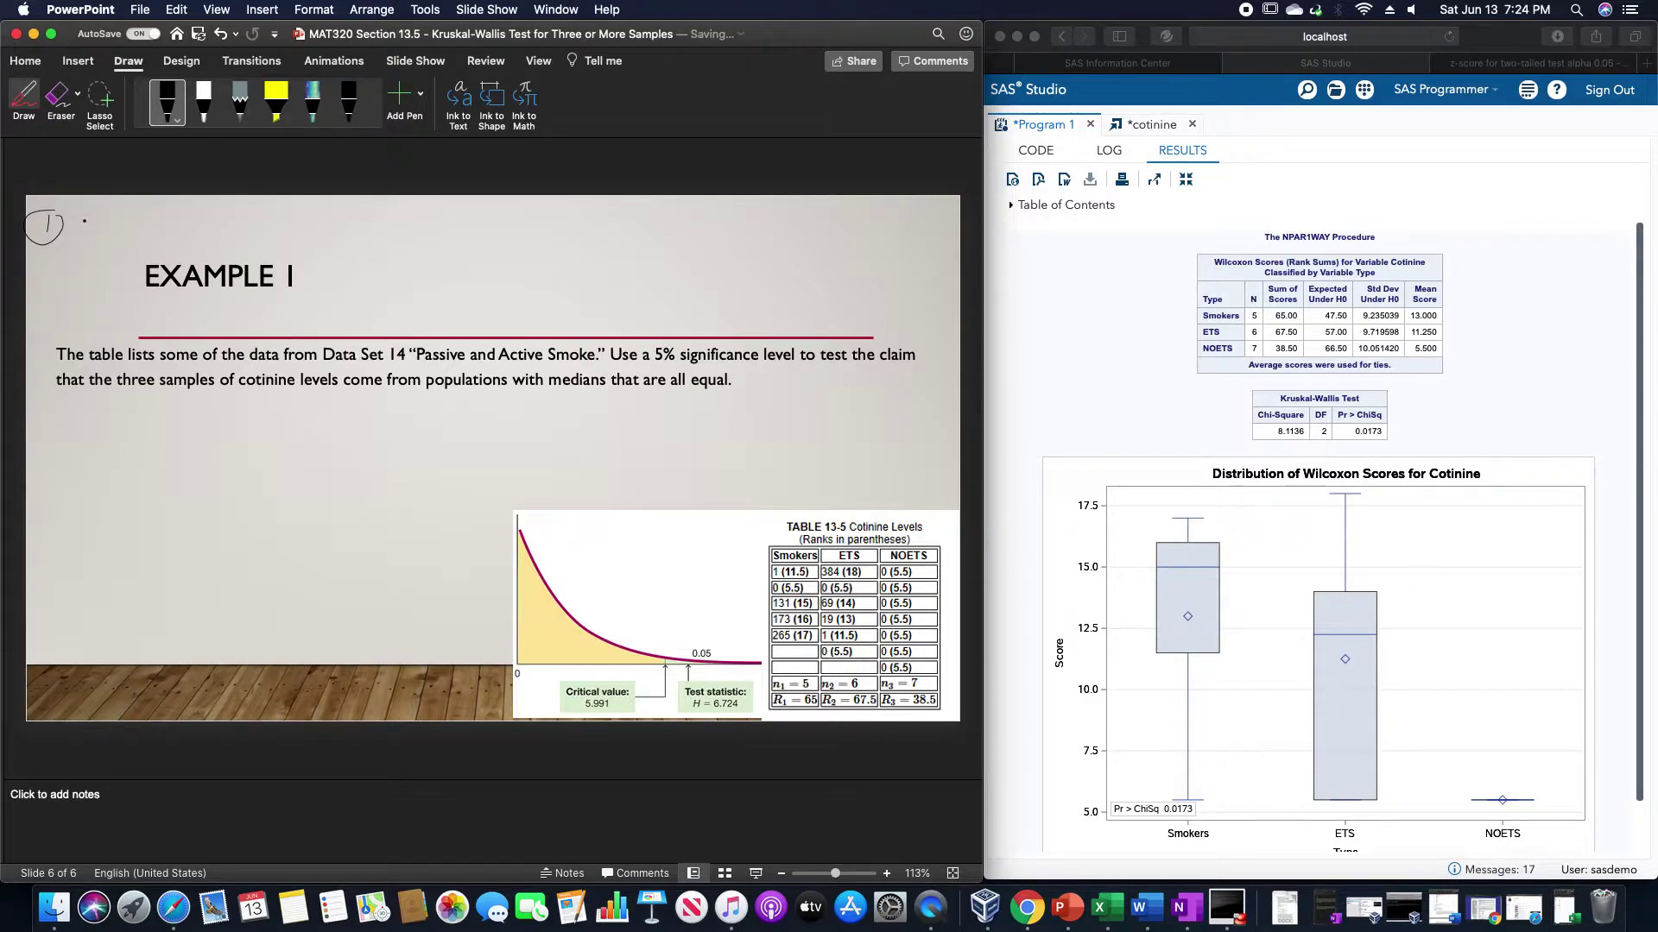
- Handwrite '① Independent/simple Random' and '② n1, n2, n3 ≥ 5' across the slide's top
{"action": "mouse_move", "coordinate": [87, 218]}
{"action": "left_mouse_down"}
{"action": "mouse_move", "coordinate": [81, 236]}
{"action": "mouse_move", "coordinate": [371, 233]}
{"action": "left_mouse_up"}
{"action": "left_click", "coordinate": [401, 232]}
{"action": "left_click_drag", "start_coordinate": [378, 226], "coordinate": [472, 234]}
{"action": "left_click_drag", "start_coordinate": [493, 212], "coordinate": [481, 228]}
{"action": "mouse_move", "coordinate": [506, 218]}
{"action": "left_mouse_down"}
{"action": "mouse_move", "coordinate": [495, 226]}
{"action": "mouse_move", "coordinate": [537, 232]}
{"action": "mouse_move", "coordinate": [618, 215]}
{"action": "mouse_move", "coordinate": [591, 211]}
{"action": "left_mouse_up"}
{"action": "left_click", "coordinate": [514, 225]}
{"action": "left_click", "coordinate": [584, 218]}
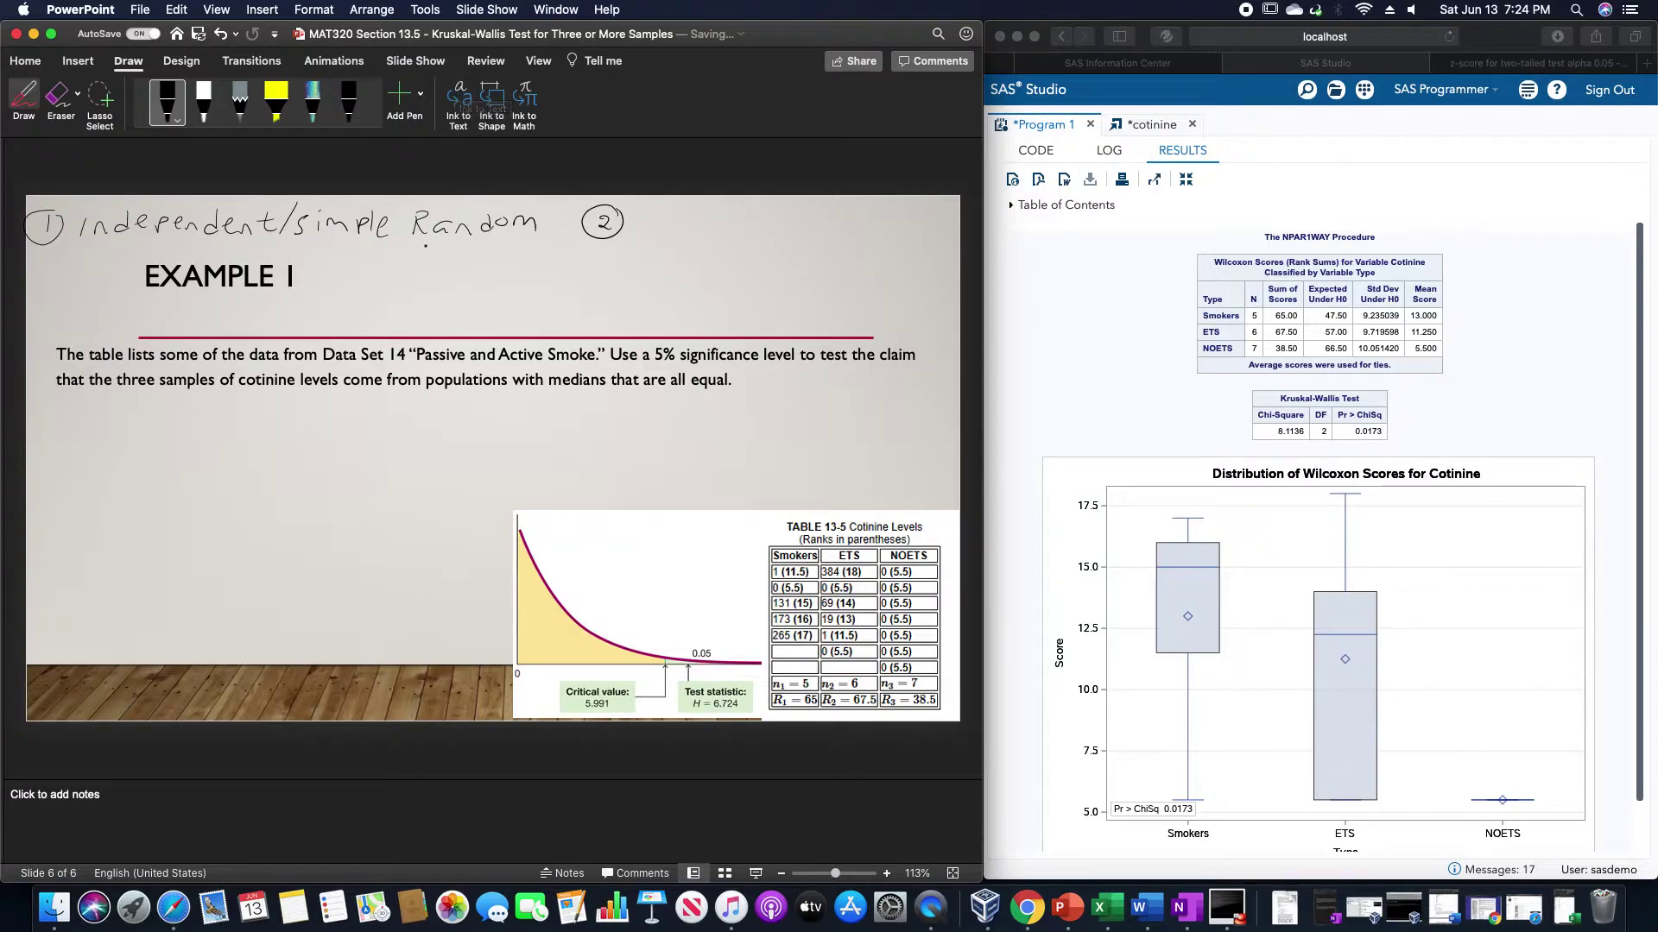
{"action": "mouse_move", "coordinate": [634, 216]}
{"action": "left_mouse_down"}
{"action": "mouse_move", "coordinate": [787, 247]}
{"action": "mouse_move", "coordinate": [877, 210]}
{"action": "mouse_move", "coordinate": [853, 234]}
{"action": "left_mouse_up"}
- Ink the null hypothesis 'H0: Ms = Me = MN' beside EXAMPLE 1
{"action": "mouse_move", "coordinate": [328, 245]}
{"action": "left_mouse_down"}
{"action": "mouse_move", "coordinate": [327, 265]}
{"action": "mouse_move", "coordinate": [353, 263]}
{"action": "left_mouse_up"}
{"action": "left_click", "coordinate": [374, 261]}
{"action": "left_click", "coordinate": [374, 270]}
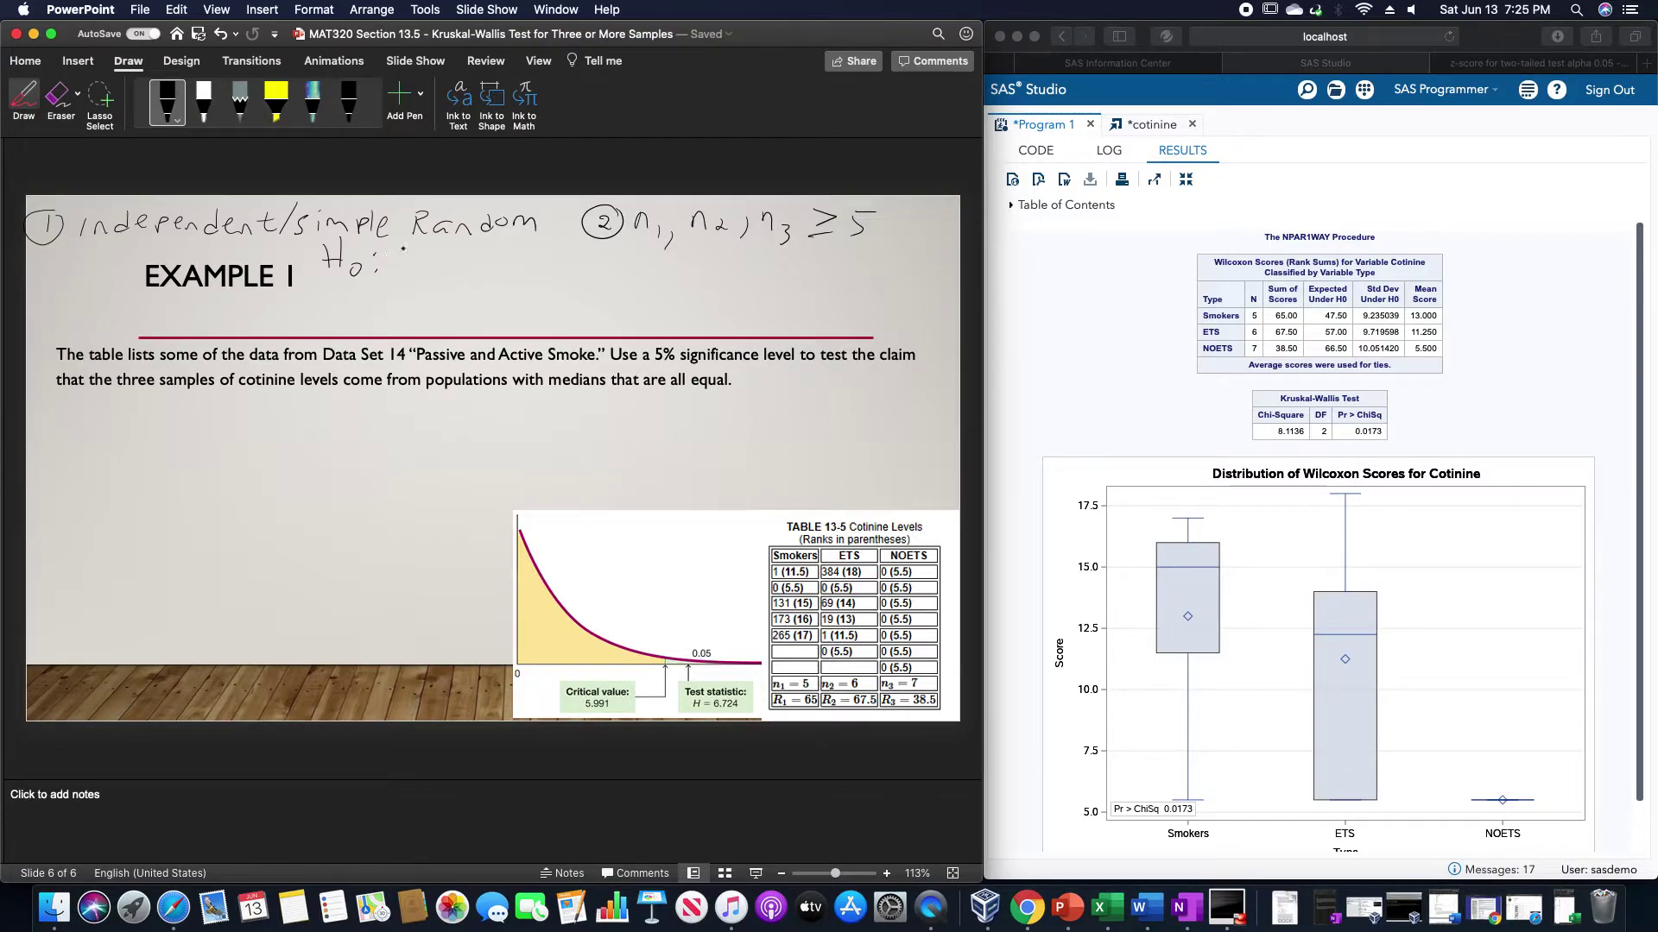
{"action": "mouse_move", "coordinate": [402, 248]}
{"action": "left_mouse_down"}
{"action": "mouse_move", "coordinate": [402, 282]}
{"action": "mouse_move", "coordinate": [423, 251]}
{"action": "mouse_move", "coordinate": [429, 283]}
{"action": "mouse_move", "coordinate": [480, 256]}
{"action": "mouse_move", "coordinate": [501, 272]}
{"action": "mouse_move", "coordinate": [515, 245]}
{"action": "mouse_move", "coordinate": [518, 281]}
{"action": "mouse_move", "coordinate": [586, 256]}
{"action": "mouse_move", "coordinate": [601, 279]}
{"action": "mouse_move", "coordinate": [621, 250]}
{"action": "mouse_move", "coordinate": [627, 277]}
{"action": "left_mouse_up"}
{"action": "left_click", "coordinate": [524, 277]}
{"action": "left_click", "coordinate": [543, 282]}
{"action": "left_click", "coordinate": [630, 275]}
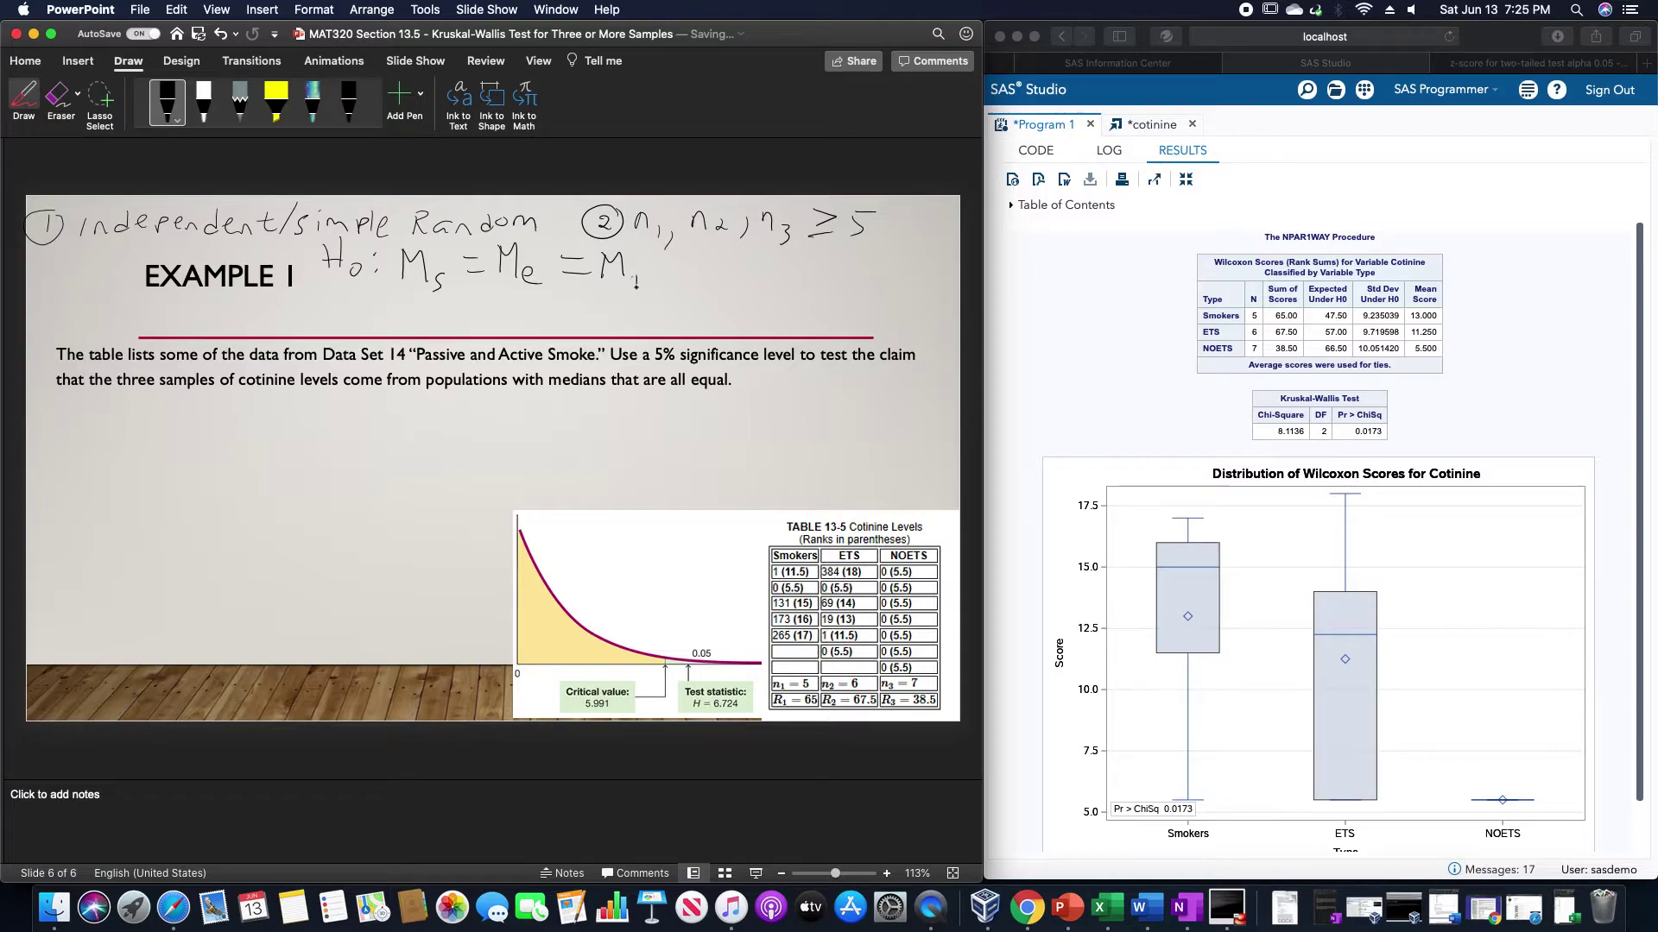
{"action": "left_click_drag", "start_coordinate": [637, 289], "coordinate": [650, 275]}
- Begin the alternative hypothesis beneath it as 'H1: medians not all'
{"action": "mouse_move", "coordinate": [333, 301]}
{"action": "left_mouse_down"}
{"action": "mouse_move", "coordinate": [338, 333]}
{"action": "mouse_move", "coordinate": [358, 314]}
{"action": "mouse_move", "coordinate": [375, 333]}
{"action": "left_mouse_up"}
{"action": "mouse_move", "coordinate": [413, 325]}
{"action": "left_mouse_down"}
{"action": "mouse_move", "coordinate": [488, 304]}
{"action": "mouse_move", "coordinate": [515, 323]}
{"action": "mouse_move", "coordinate": [622, 333]}
{"action": "mouse_move", "coordinate": [642, 312]}
{"action": "mouse_move", "coordinate": [701, 332]}
{"action": "left_mouse_up"}
{"action": "left_click", "coordinate": [495, 313]}
{"action": "left_click", "coordinate": [495, 323]}
{"action": "mouse_move", "coordinate": [714, 303]}
{"action": "left_mouse_down"}
{"action": "mouse_move", "coordinate": [712, 337]}
{"action": "mouse_move", "coordinate": [757, 334]}
{"action": "left_mouse_up"}
- Finish H1 with 'the same' and ink 'χ² = 8.114' at the slide's lower left
{"action": "mouse_move", "coordinate": [746, 318]}
{"action": "left_mouse_down"}
{"action": "mouse_move", "coordinate": [787, 336]}
{"action": "mouse_move", "coordinate": [907, 329]}
{"action": "left_mouse_up"}
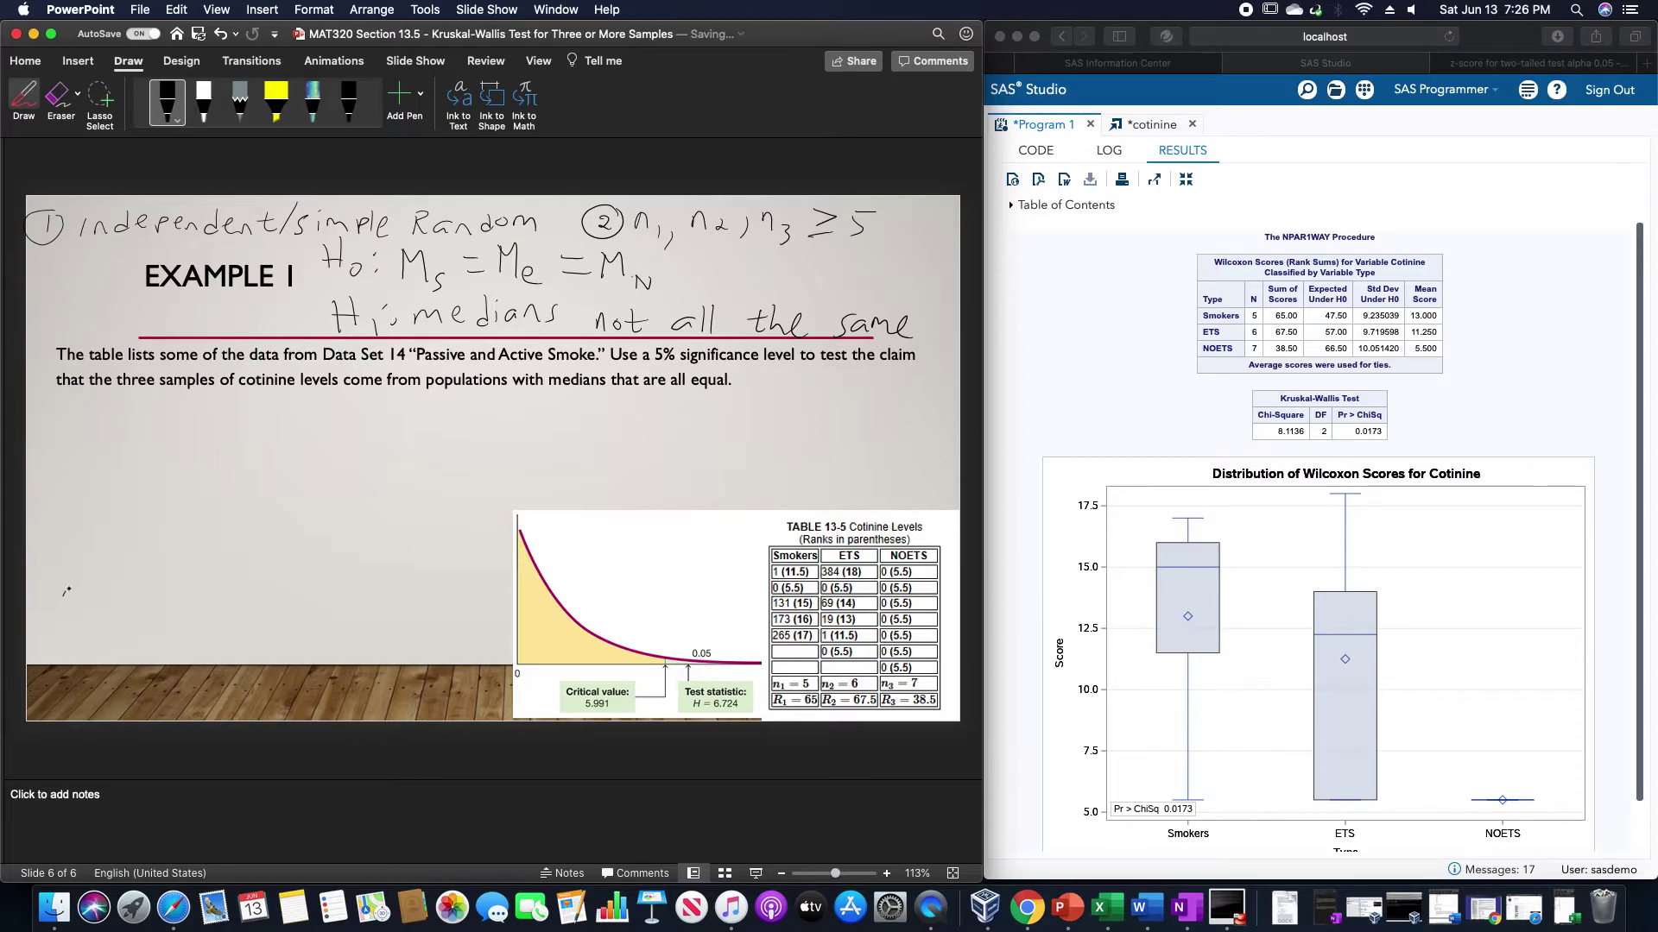
{"action": "mouse_move", "coordinate": [70, 589]}
{"action": "left_mouse_down"}
{"action": "mouse_move", "coordinate": [74, 604]}
{"action": "mouse_move", "coordinate": [134, 594]}
{"action": "left_mouse_up"}
{"action": "mouse_move", "coordinate": [119, 602]}
{"action": "left_mouse_down"}
{"action": "mouse_move", "coordinate": [164, 584]}
{"action": "mouse_move", "coordinate": [230, 596]}
{"action": "left_mouse_up"}
{"action": "left_click", "coordinate": [178, 596]}
{"action": "left_click_drag", "start_coordinate": [228, 580], "coordinate": [230, 607]}
- Ink 'P-value = 0.0173' below the chi-square value
{"action": "left_click_drag", "start_coordinate": [87, 620], "coordinate": [89, 636]}
{"action": "left_click_drag", "start_coordinate": [103, 635], "coordinate": [279, 636]}
{"action": "left_click_drag", "start_coordinate": [297, 626], "coordinate": [314, 641]}
{"action": "mouse_move", "coordinate": [329, 624]}
{"action": "left_mouse_down"}
{"action": "mouse_move", "coordinate": [335, 656]}
{"action": "mouse_move", "coordinate": [358, 646]}
{"action": "left_mouse_up"}
{"action": "left_click_drag", "start_coordinate": [361, 649], "coordinate": [347, 662]}
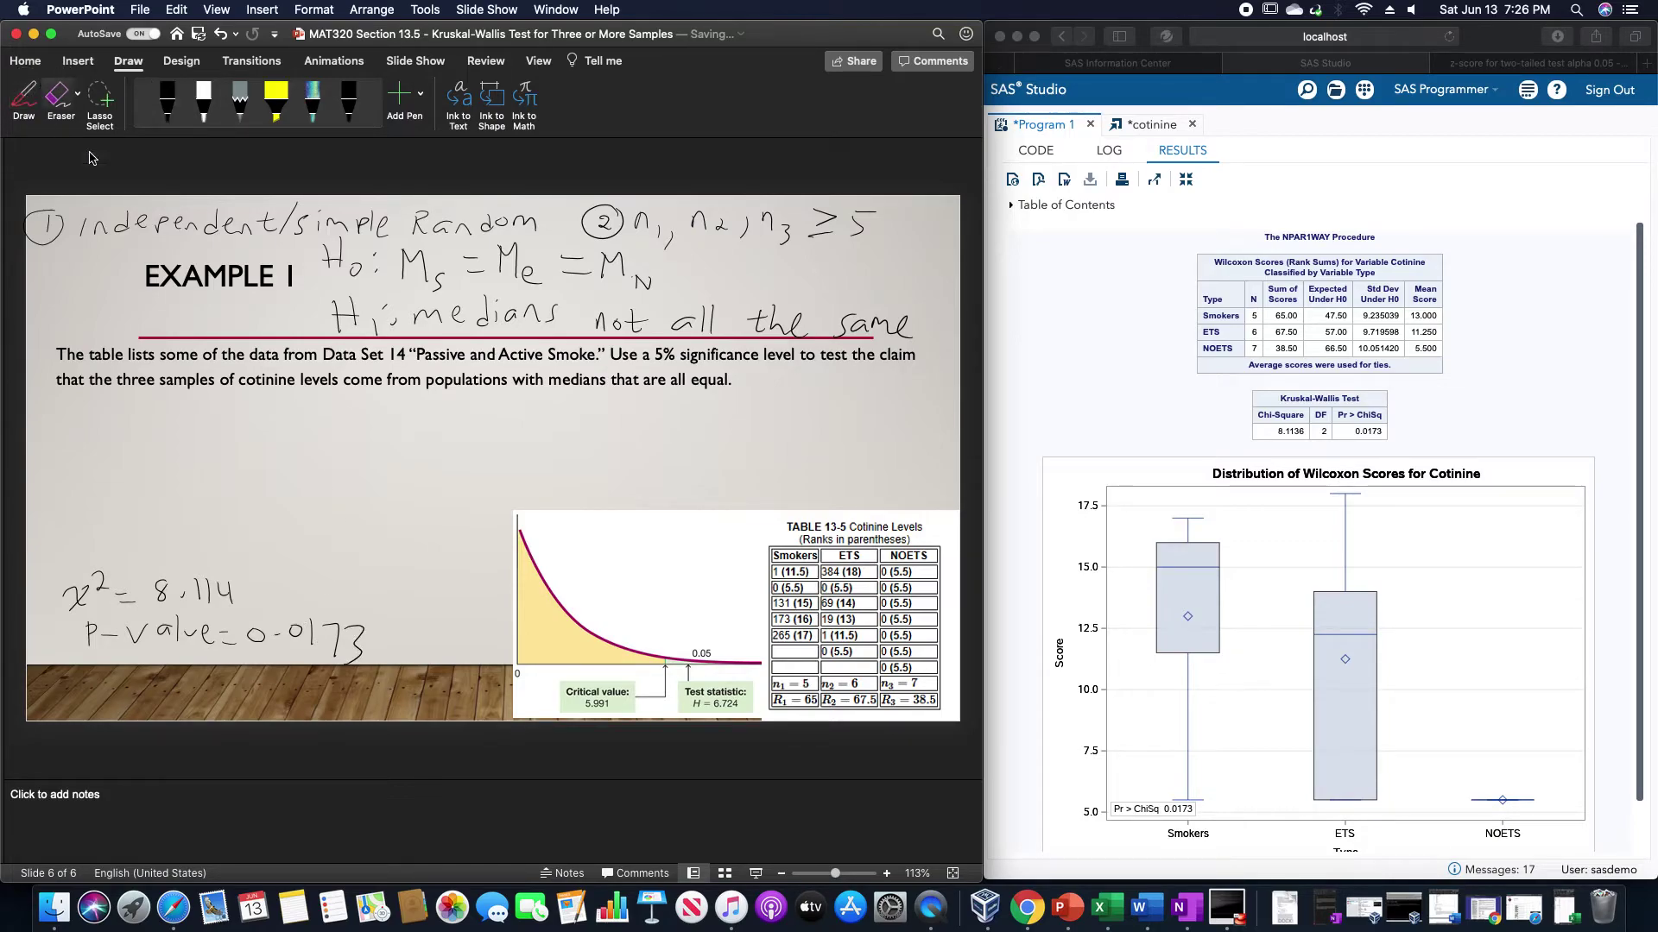
- On a new line below the problem text, type 'At the 5% level of significance, we have sufficient evidence to support the claim that'
{"action": "left_click", "coordinate": [780, 386]}
{"action": "key", "text": "Return"}
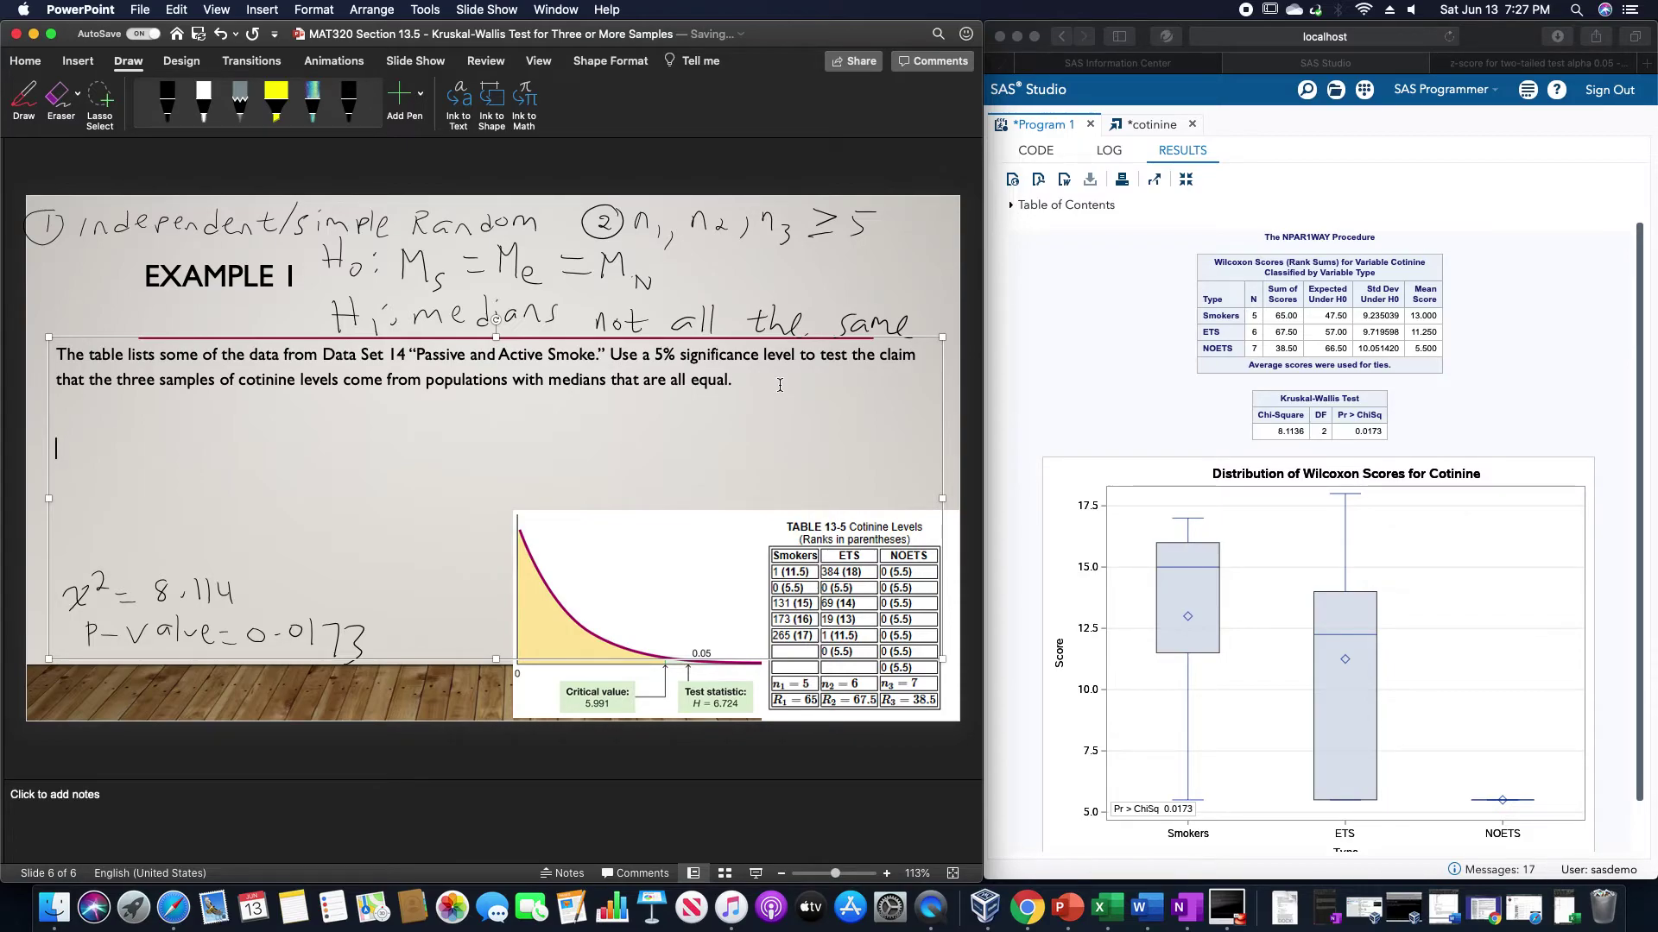
{"action": "type", "text": "We are"}
{"action": "key", "text": "BackSpace"}
{"action": "key", "text": "BackSpace"}
{"action": "key", "text": "BackSpace"}
{"action": "key", "text": "BackSpace"}
{"action": "key", "text": "BackSpace"}
{"action": "key", "text": "BackSpace"}
{"action": "type", "text": "At the 5% level of significance, we"}
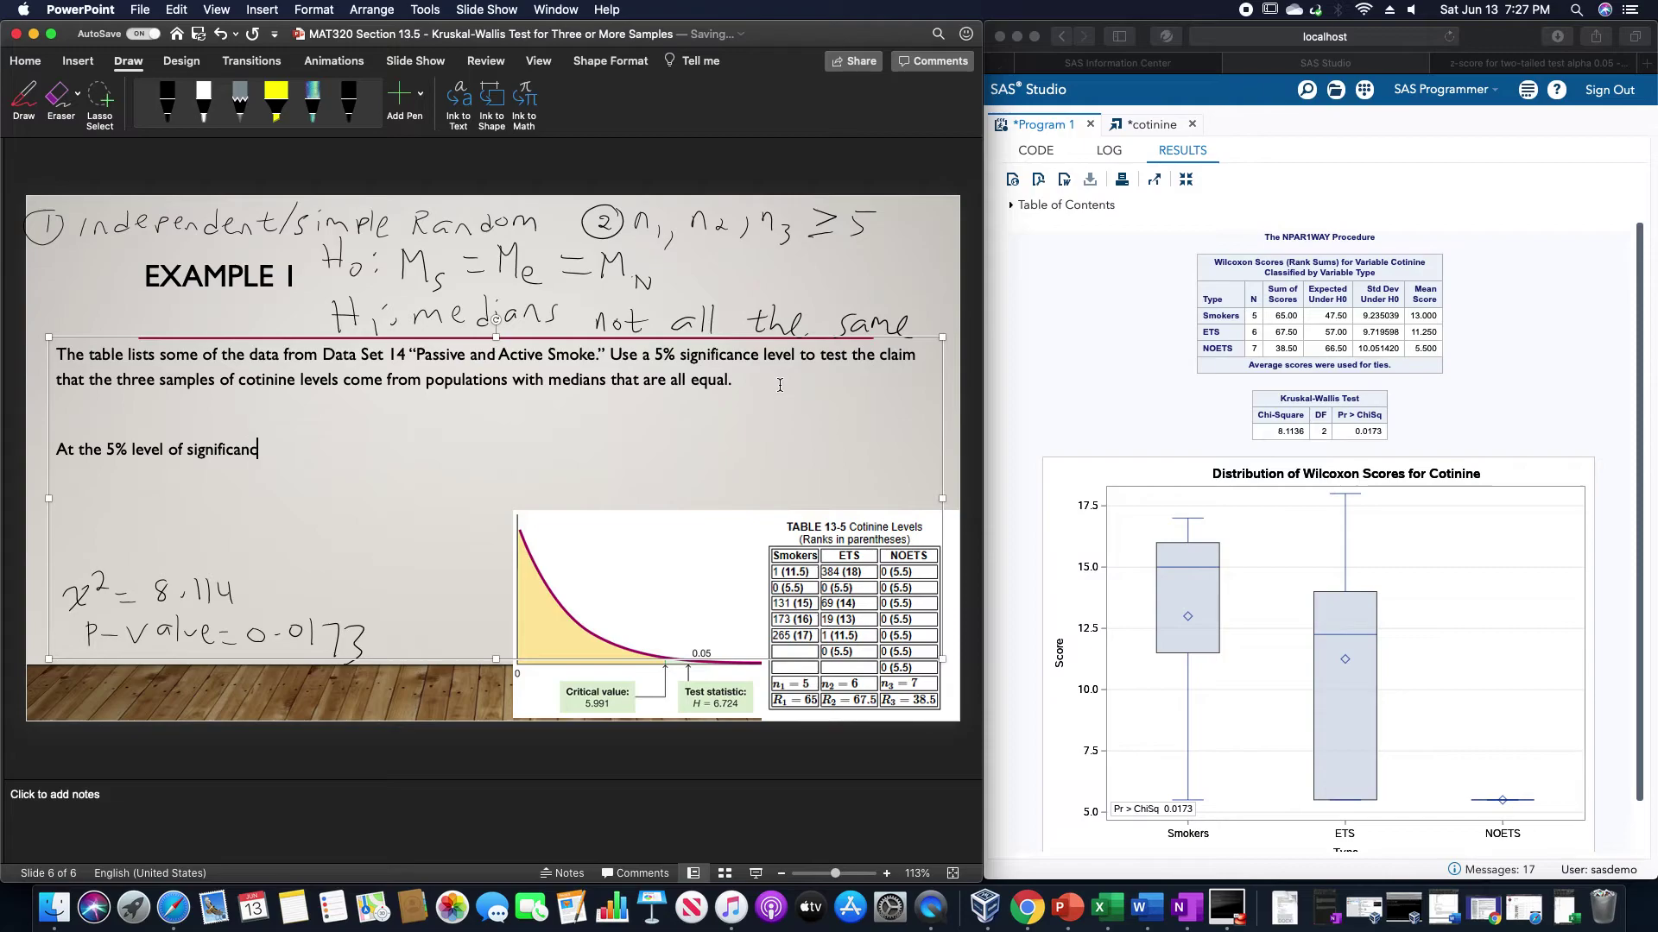
{"action": "type", "text": " have sufficient evidence to "}
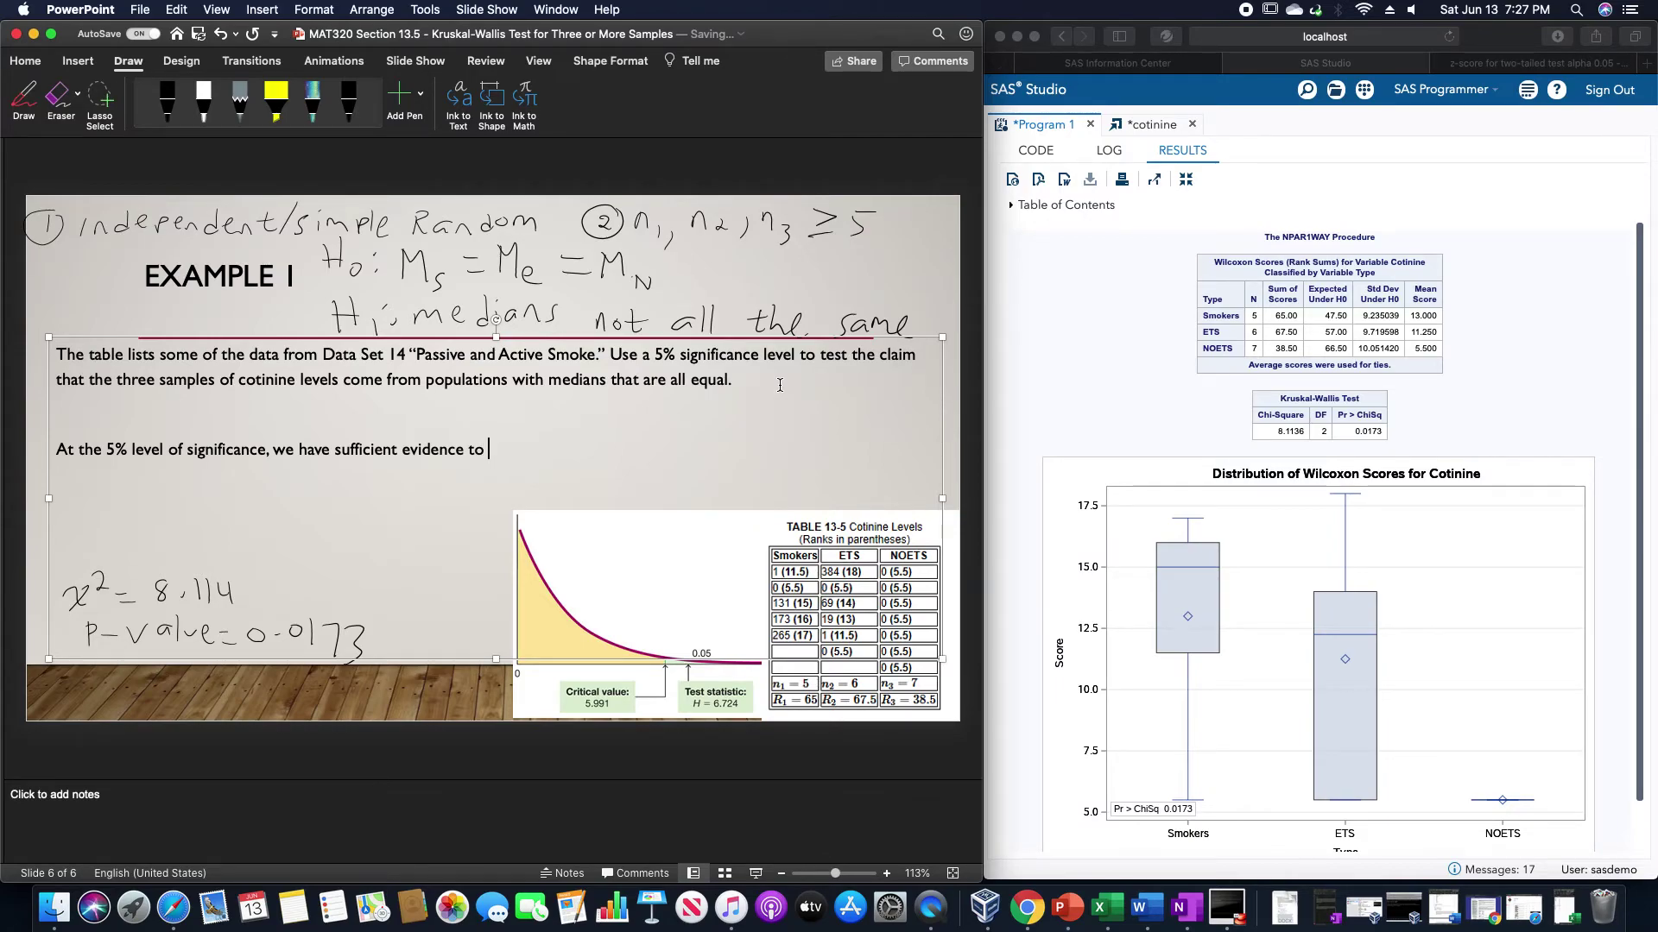
{"action": "type", "text": "support the claim that"}
- Continue the conclusion with 'the median cotinine levels of the smokers, exposed to tobacco smoke, and not exposed to tobacco smoke', correcting 'continine'
{"action": "type", "text": "the me"}
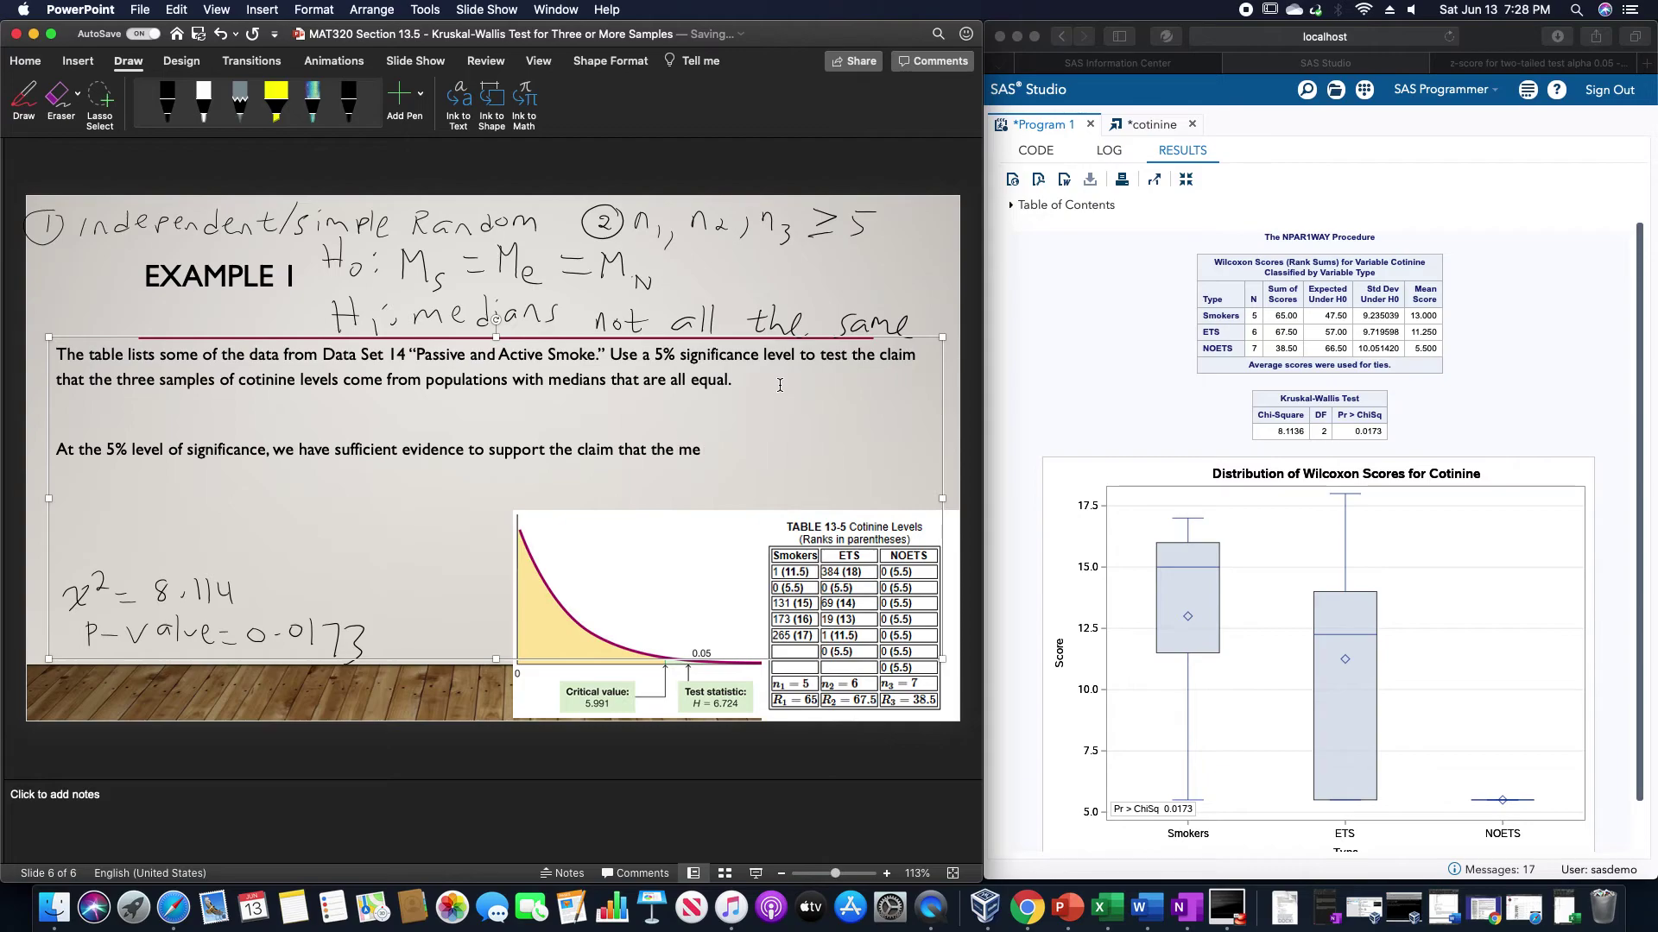
{"action": "type", "text": "dian cotinine levels of the smal"}
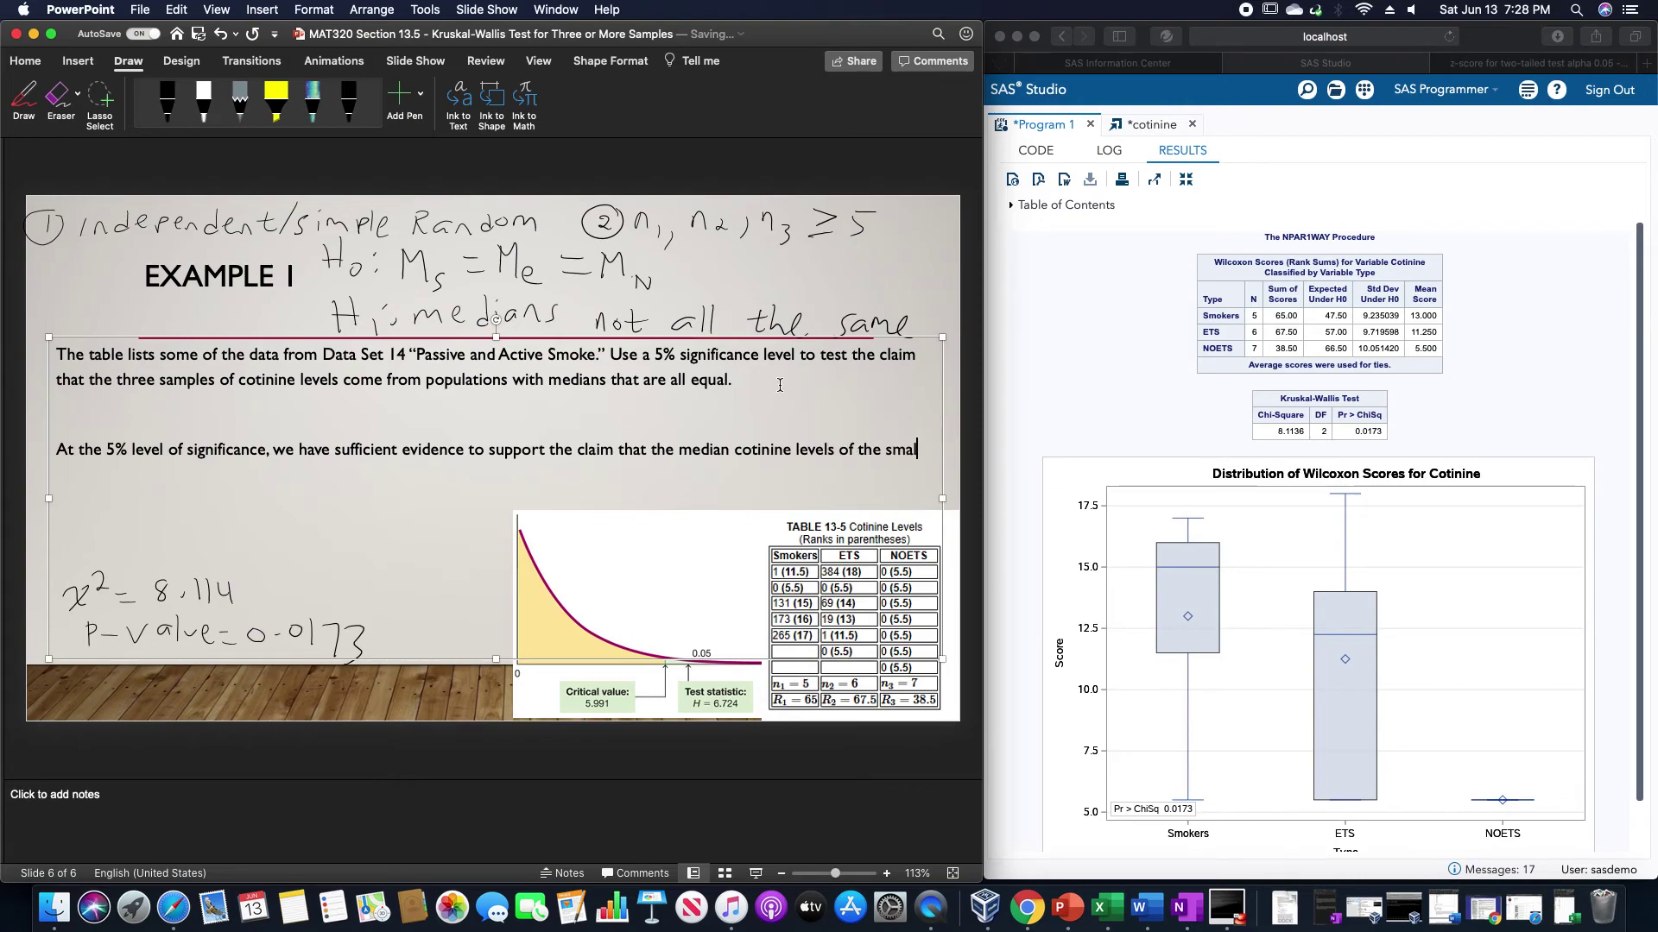
{"action": "key", "text": "BackSpace"}
{"action": "key", "text": "BackSpace"}
{"action": "type", "text": "okers, exposed to "}
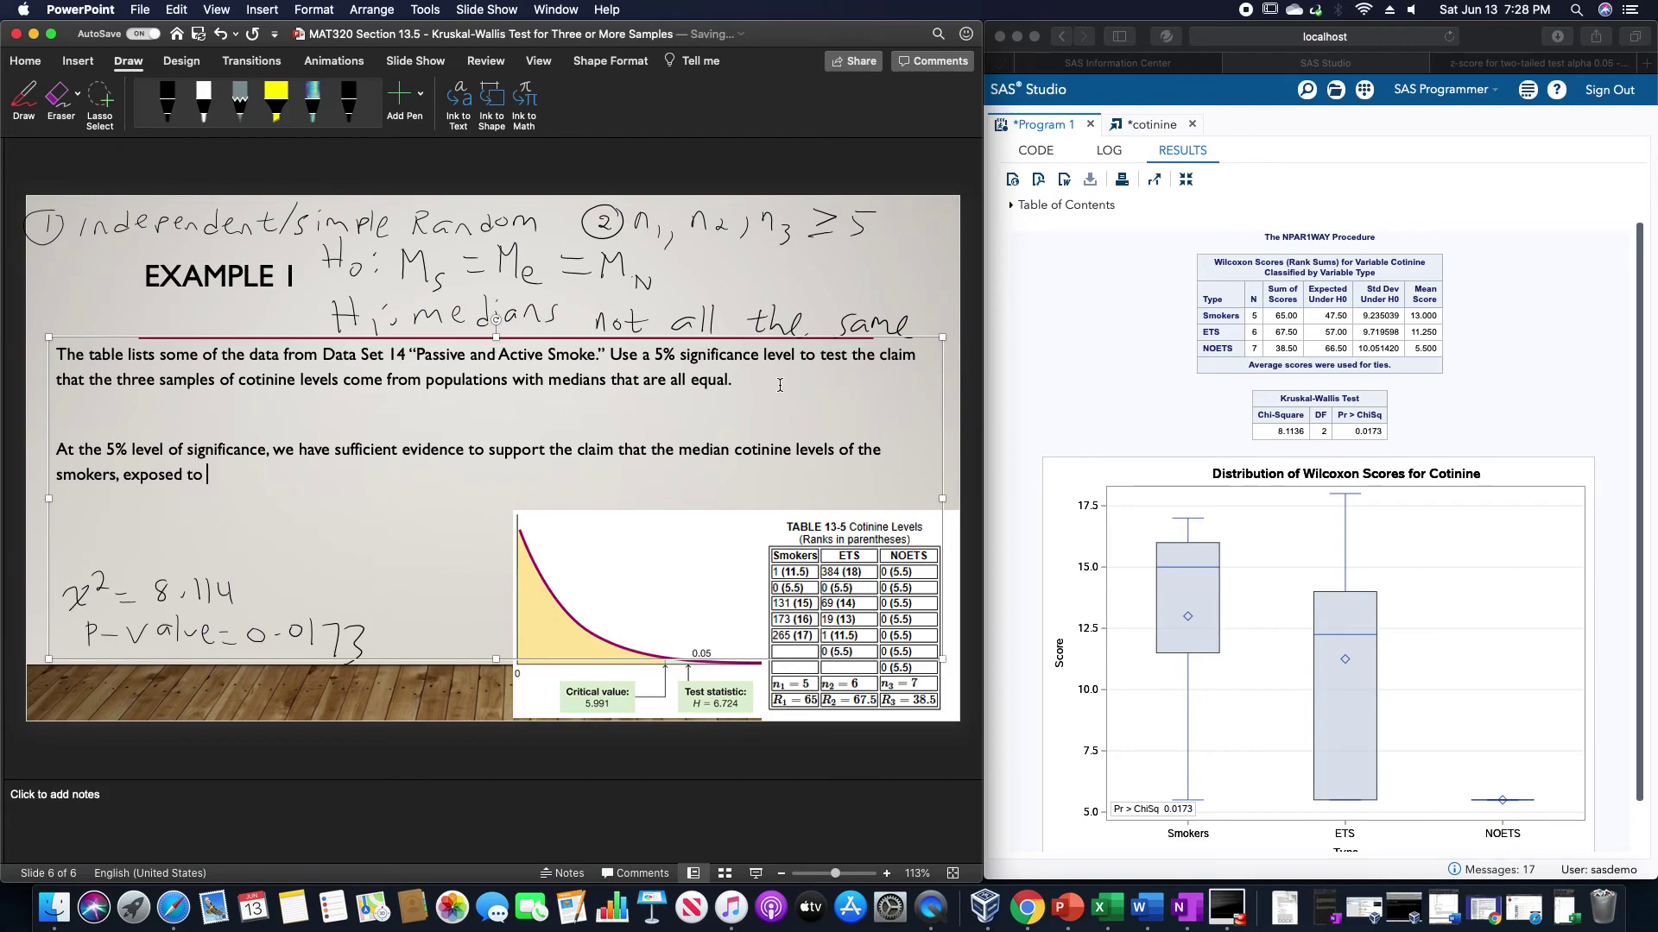
{"action": "type", "text": "tobacco smoke, and no"}
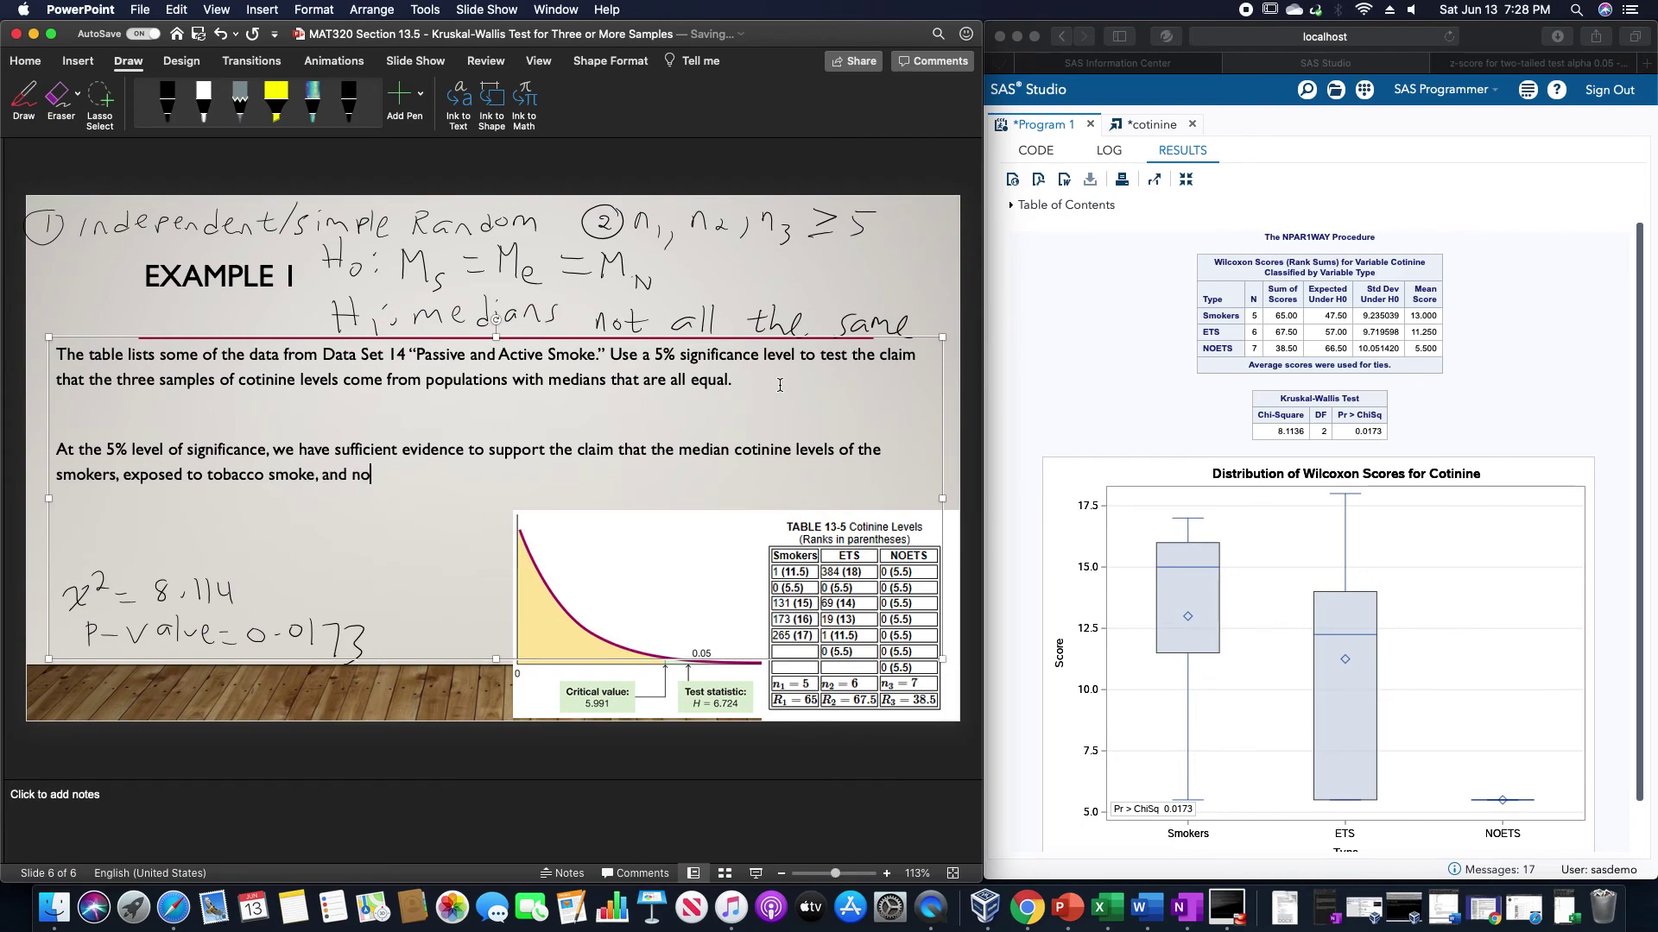
{"action": "type", "text": "t exposed to tobacco sm"}
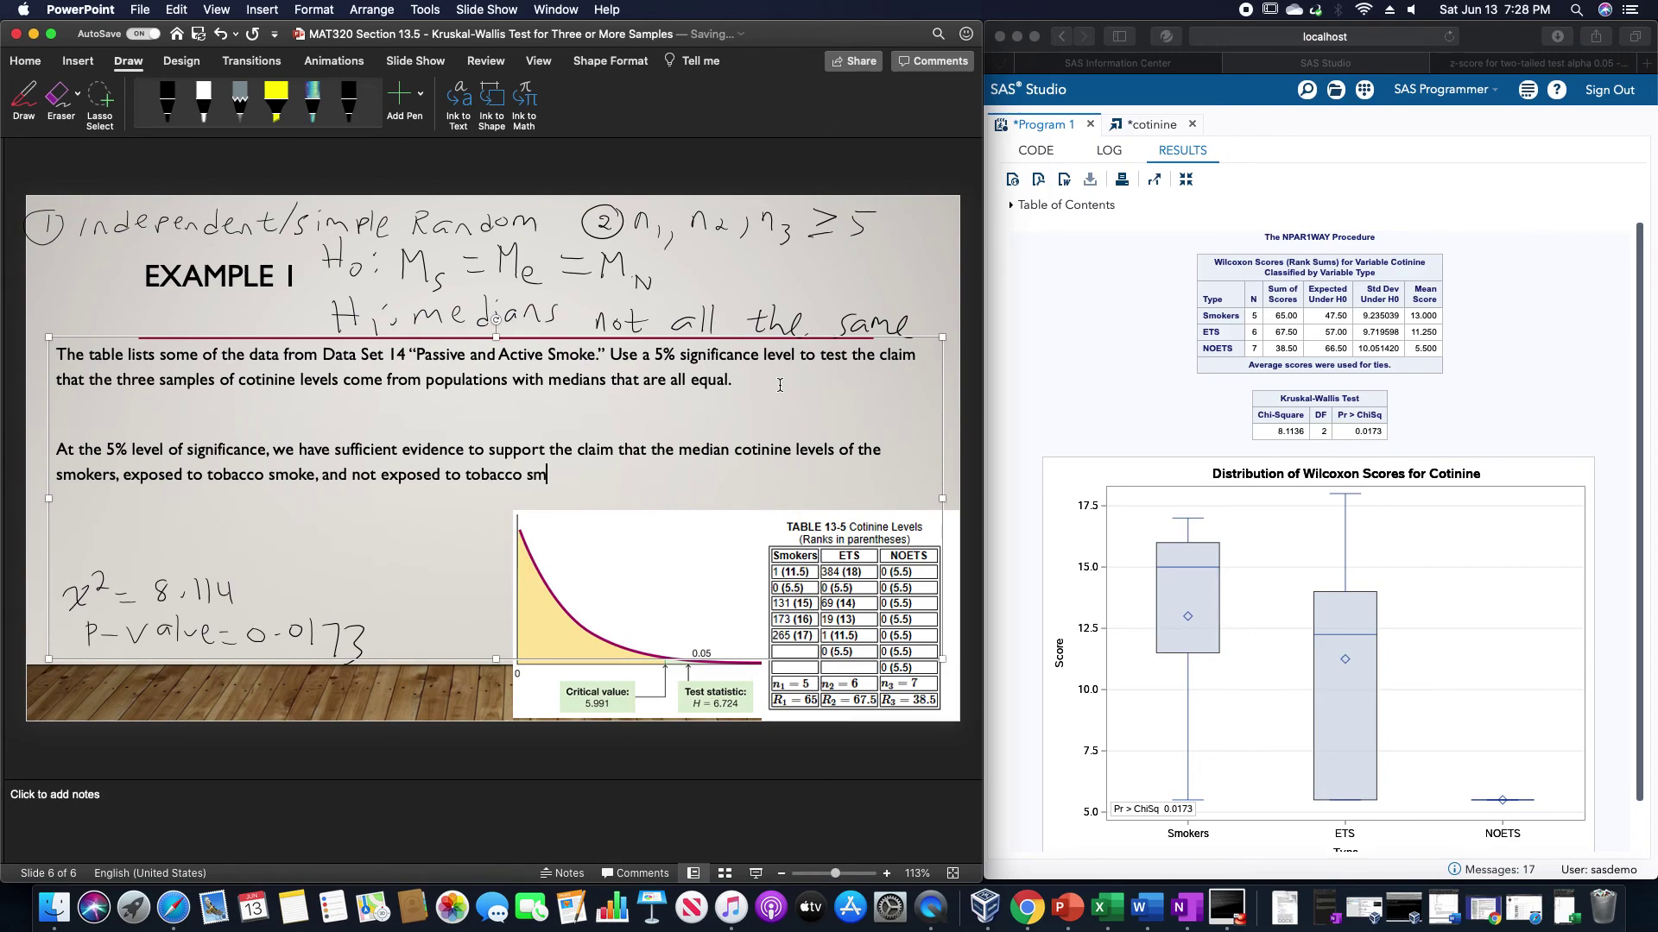
{"action": "type", "text": "oke are not all the same."}
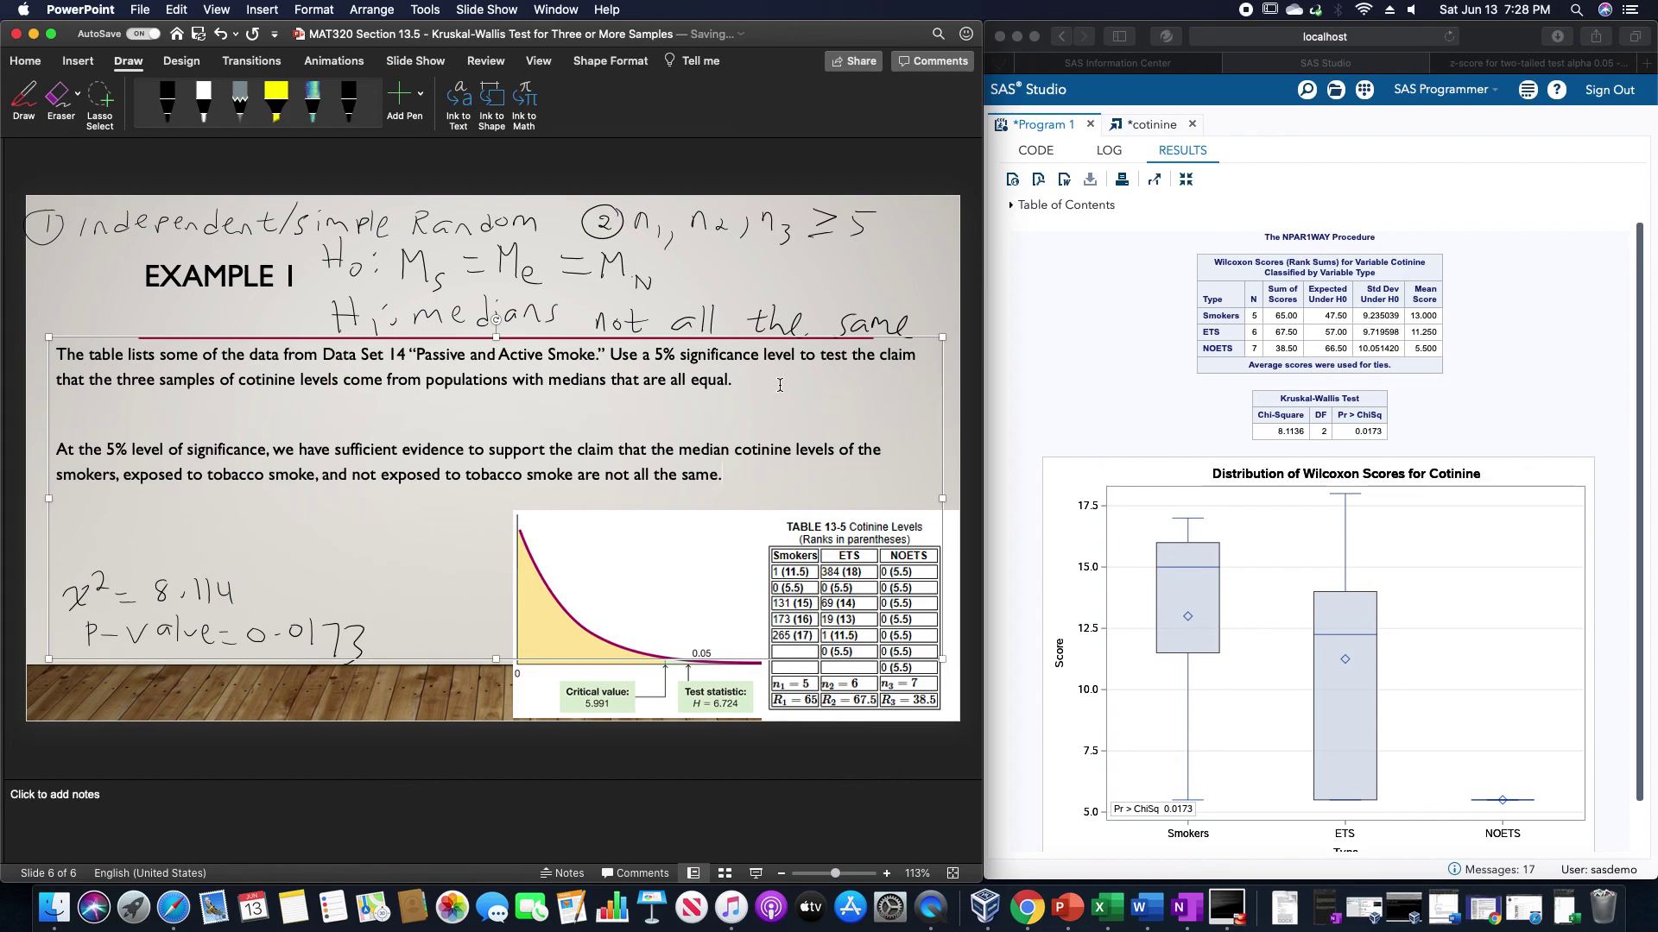